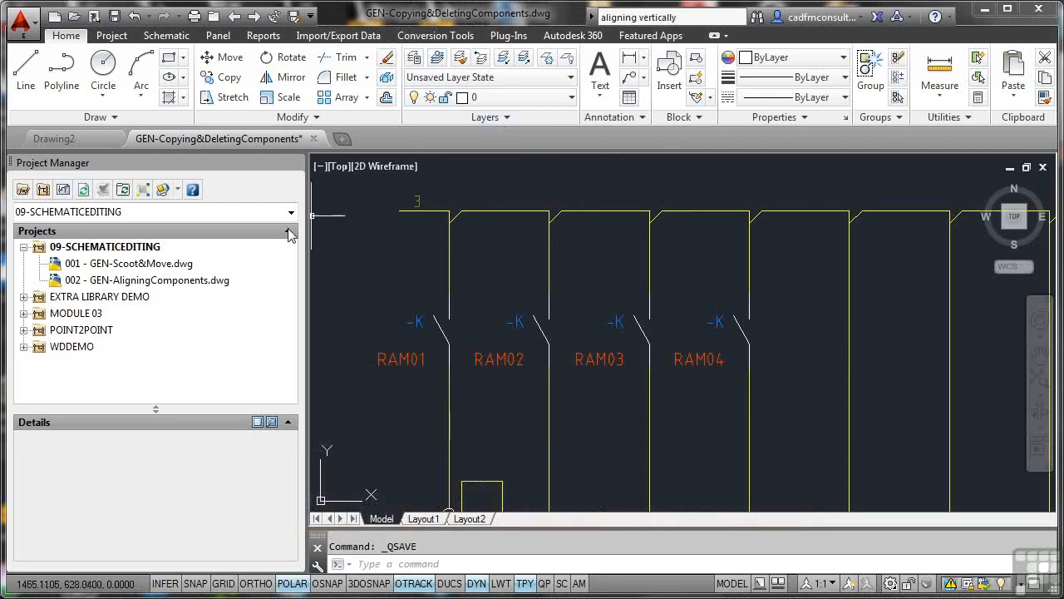
# Add the active drawing to the 09-SCHEMATICEDITING project and apply the project default values to its drawing settings.
pyautogui.click(101, 248)
pyautogui.rightClick(101, 250)
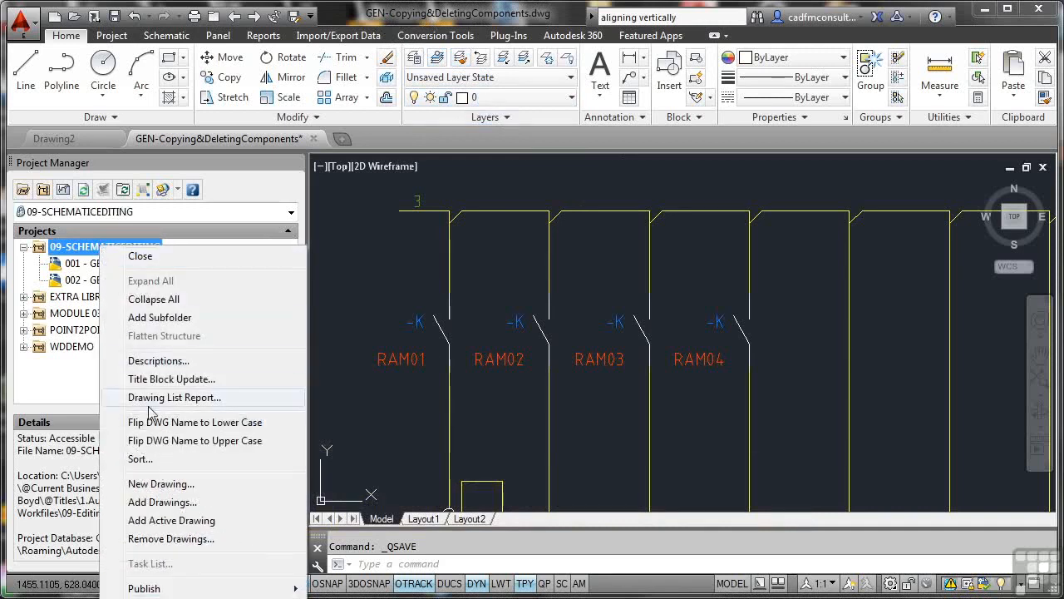
pyautogui.click(171, 520)
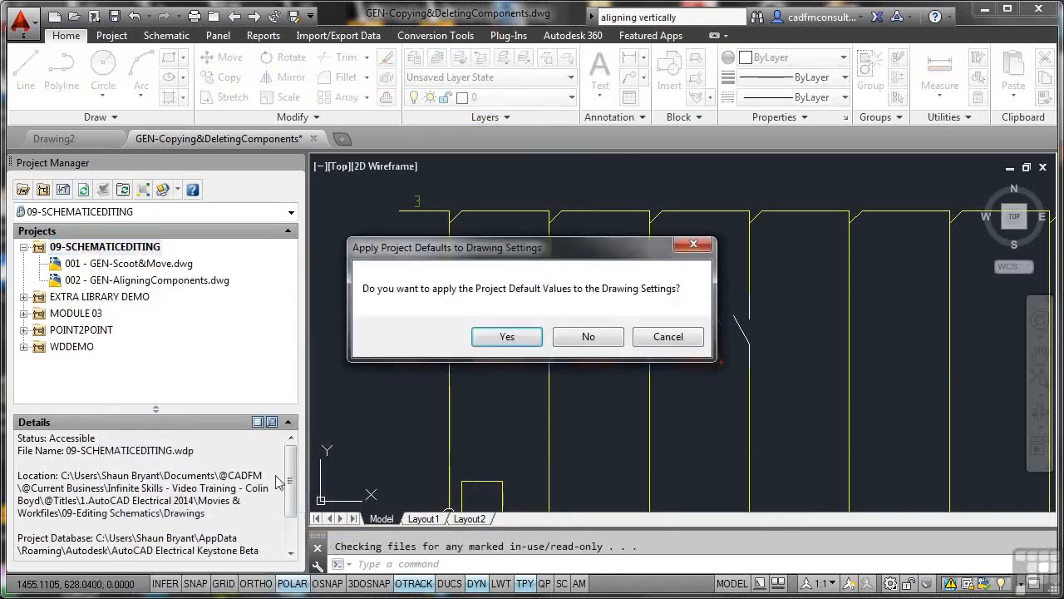
pyautogui.click(505, 336)
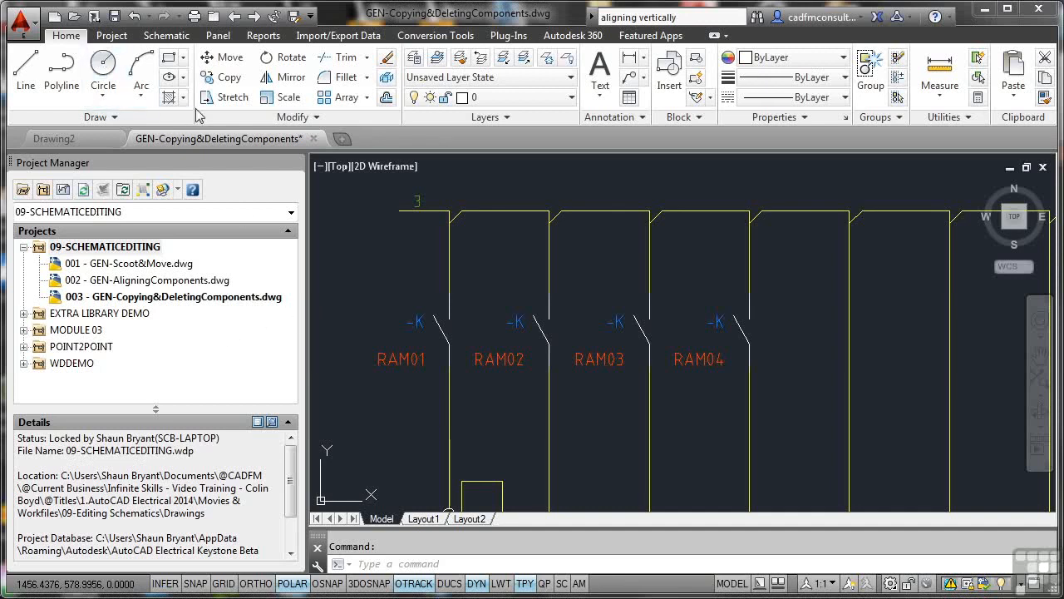
# Copy the RAM01 contact onto the fifth vertical wire with the standard Copy command and Nearest snap, and undo the copy.
pyautogui.click(229, 79)
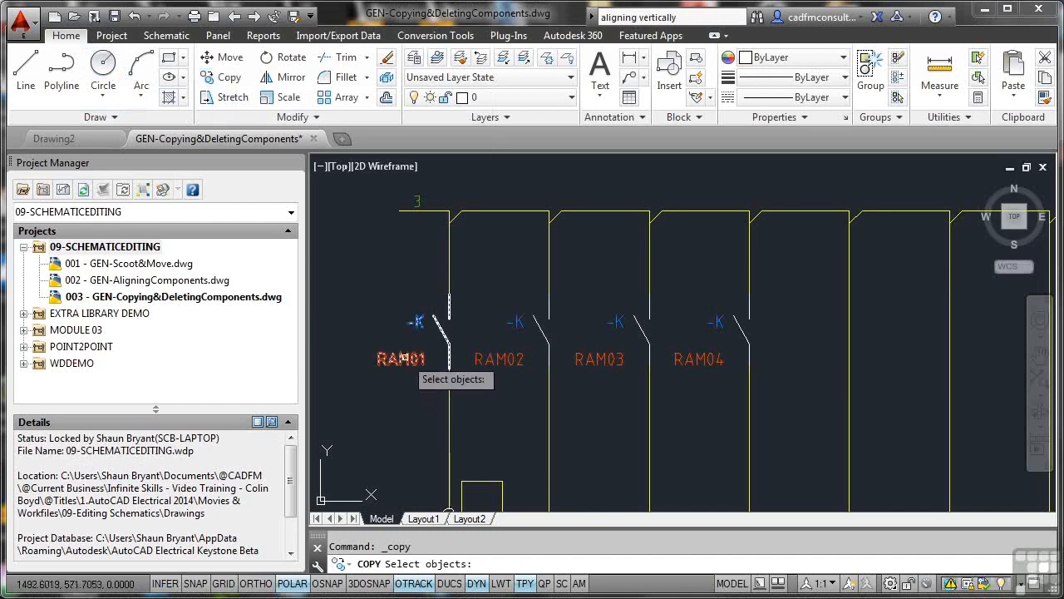
pyautogui.click(404, 358)
pyautogui.press('Return')
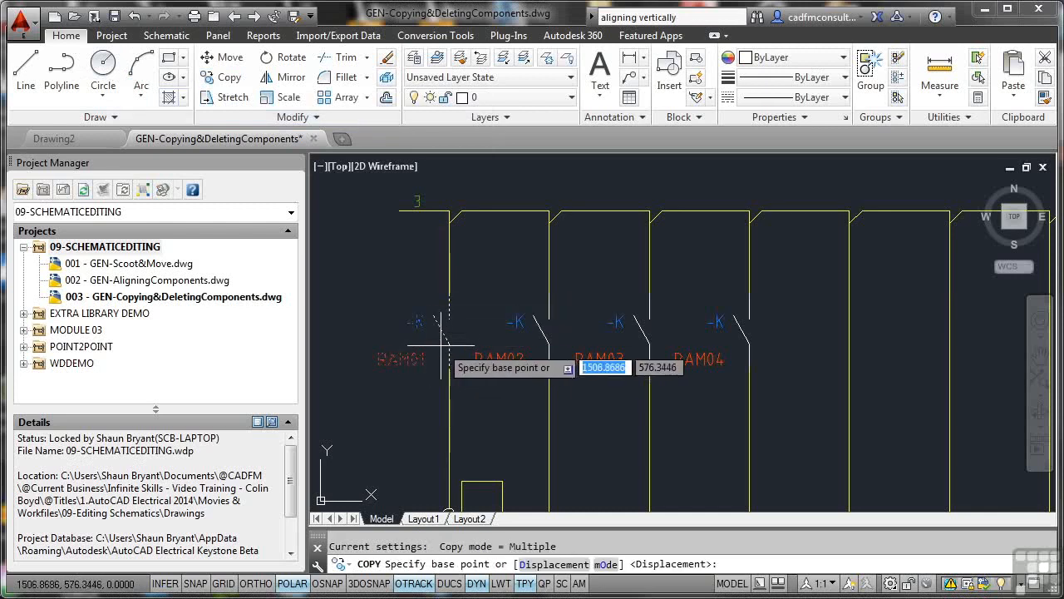
pyautogui.click(327, 583)
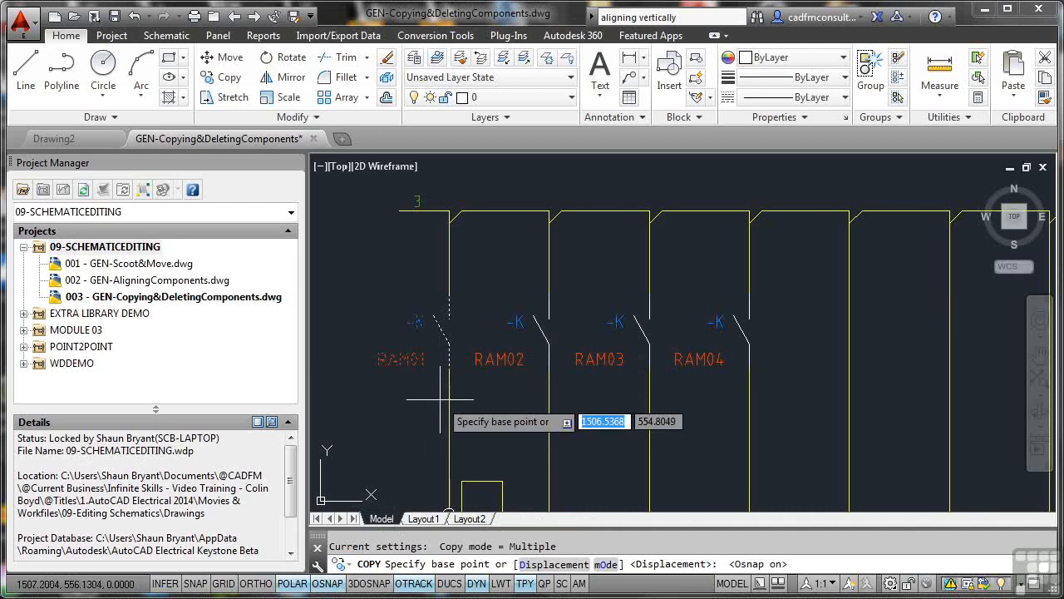
pyautogui.click(448, 342)
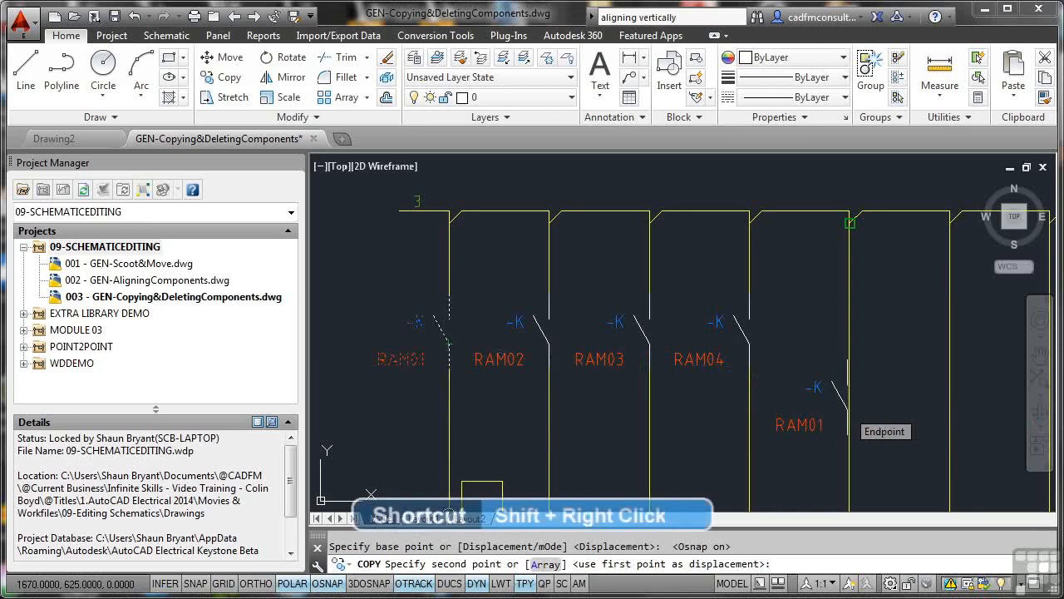
pyautogui.keyDown('shift'); pyautogui.rightClick(847, 408); pyautogui.keyUp('shift')
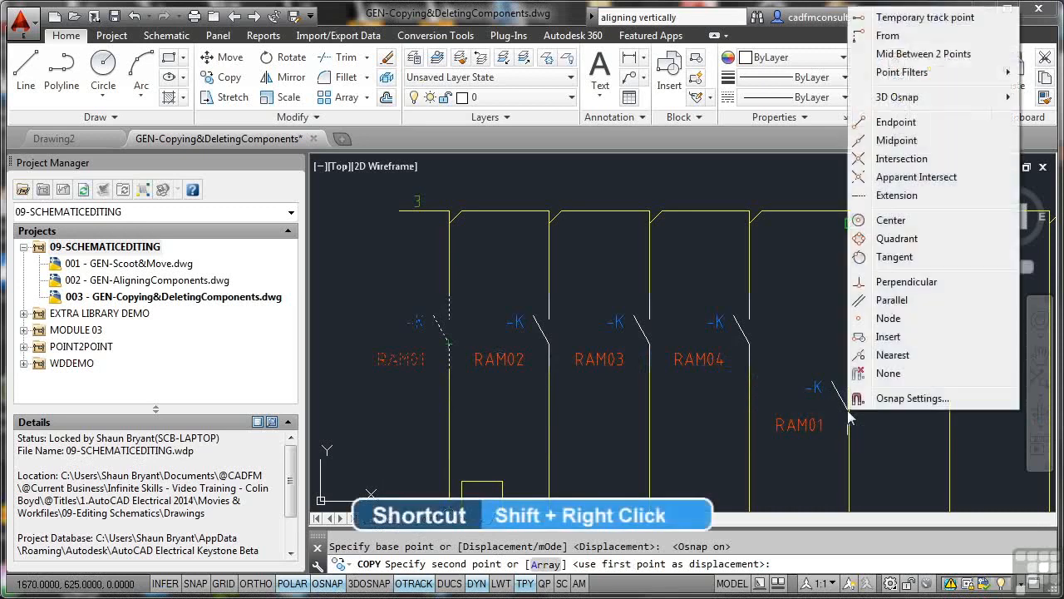
pyautogui.click(892, 355)
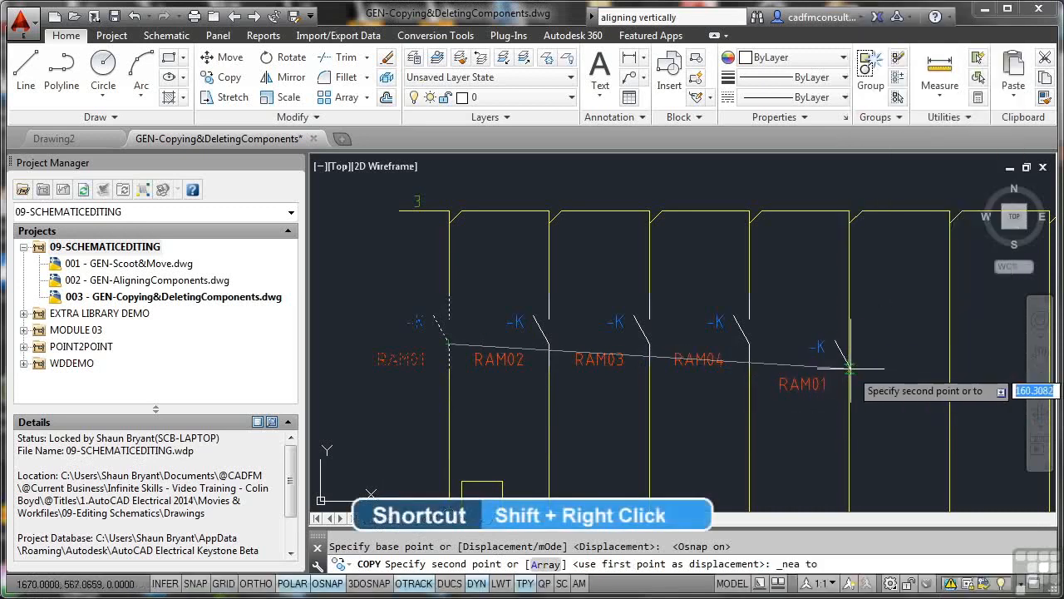
pyautogui.click(850, 367)
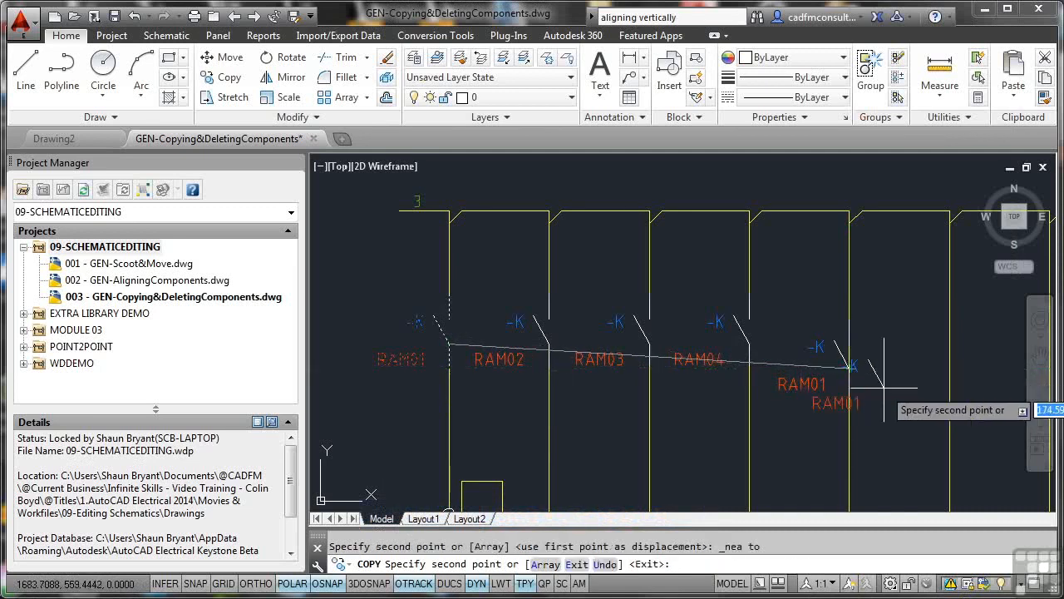
pyautogui.press('Return')
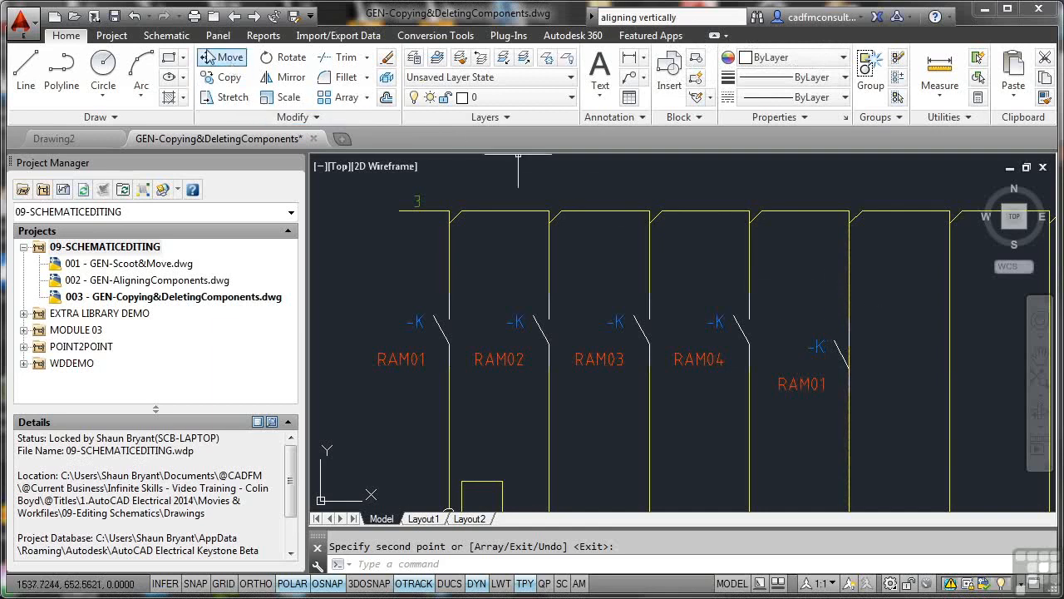
pyautogui.click(134, 16)
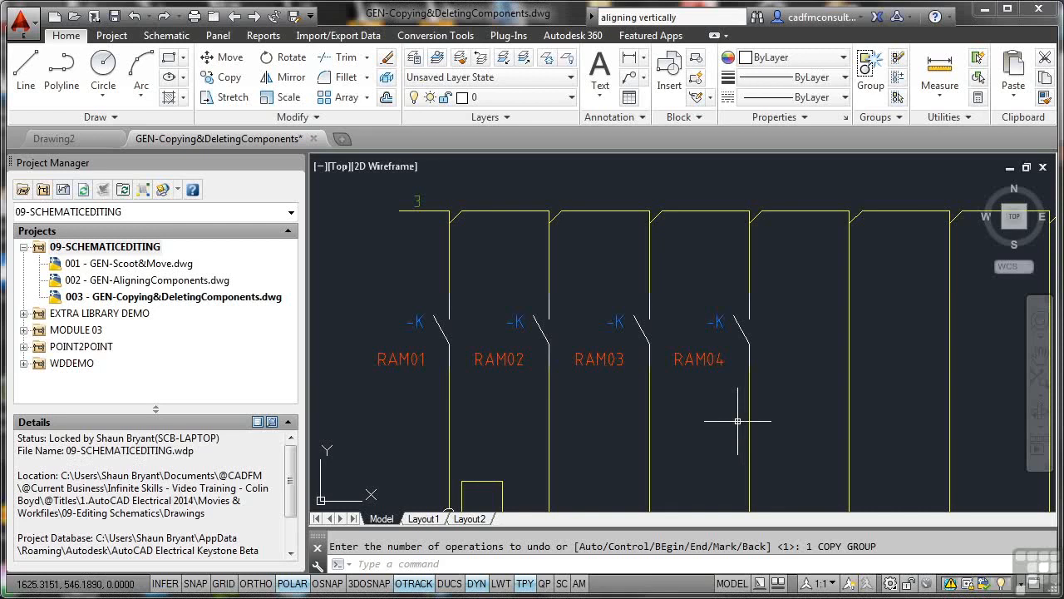
# Use Copy Component to place a copy of the RAM01 contact on the fifth vertical wire with description RAM05, choosing to repeat the insertion.
pyautogui.click(438, 327)
pyautogui.rightClick(439, 329)
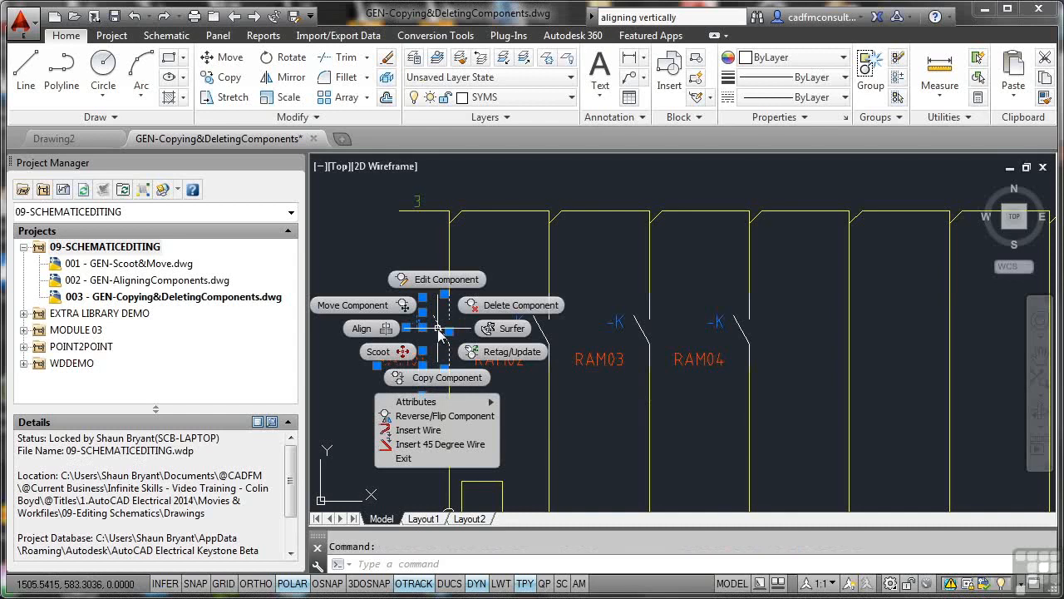
pyautogui.click(448, 378)
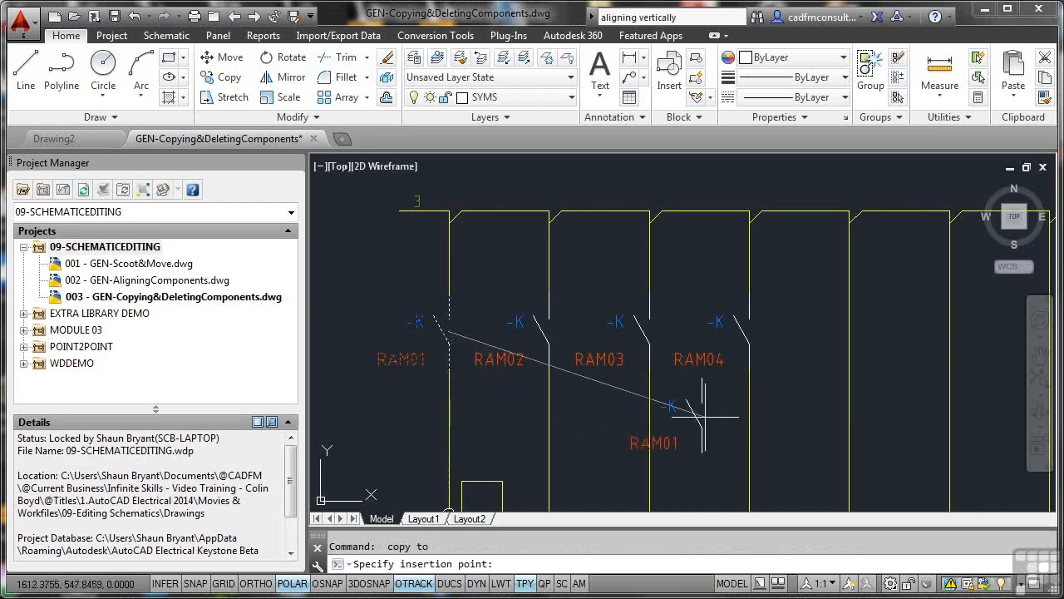
pyautogui.click(849, 377)
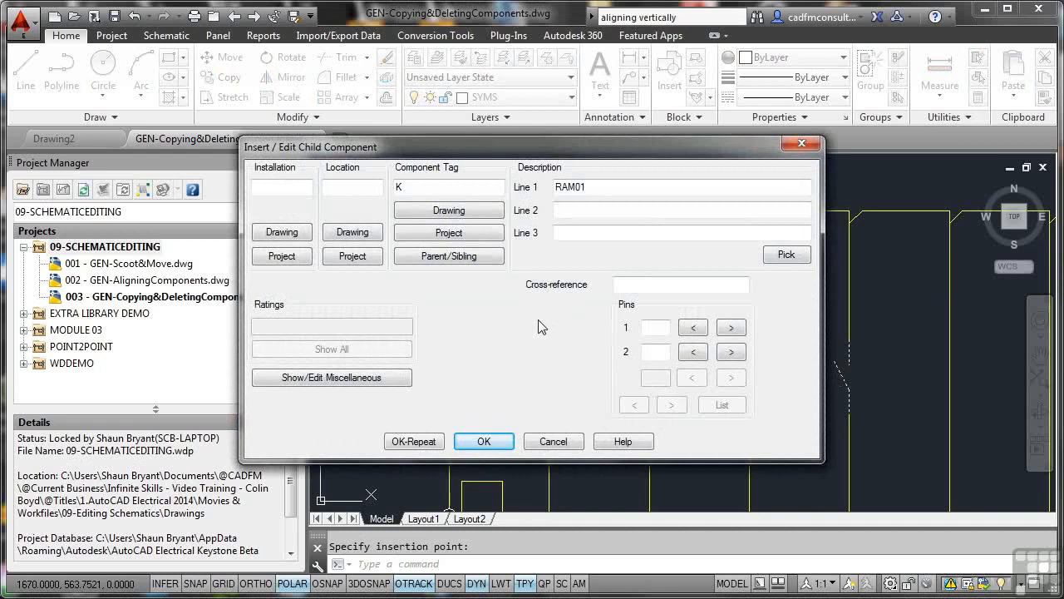
pyautogui.click(589, 188)
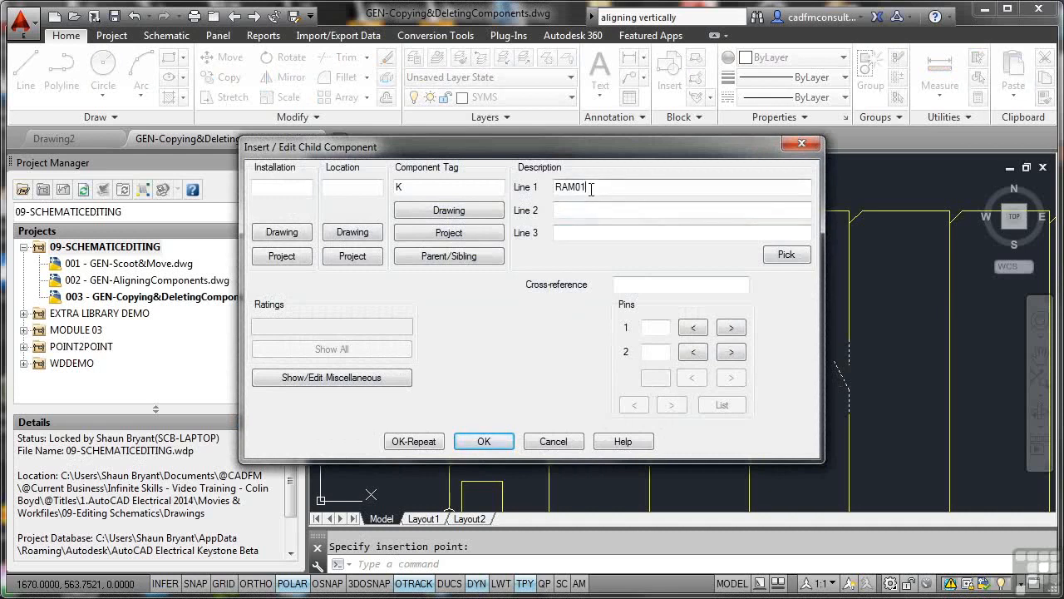
pyautogui.write('5')
pyautogui.click(433, 442)
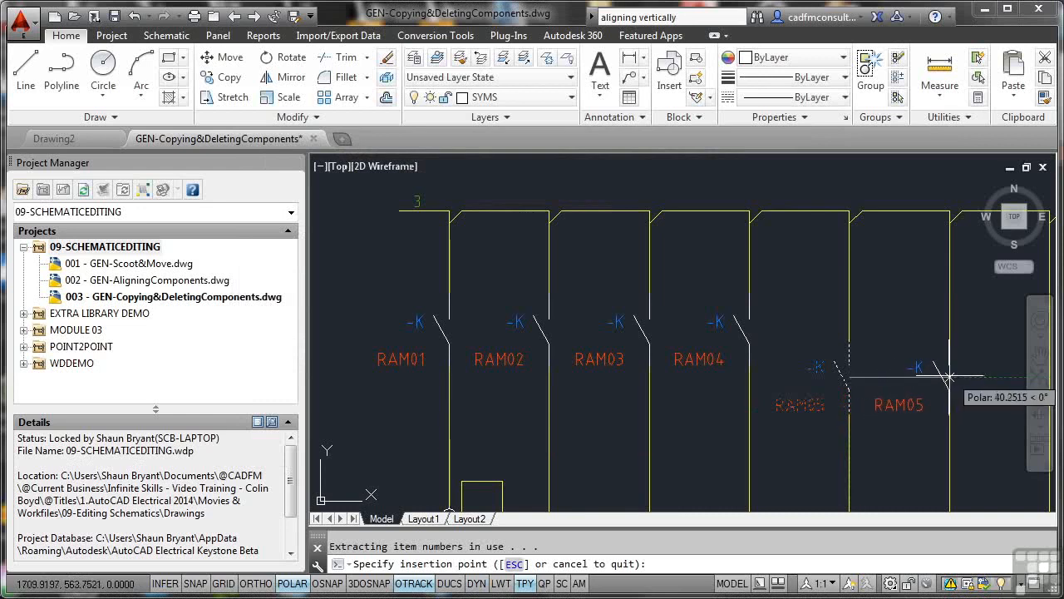
# Place the repeated contact copy on the sixth vertical wire and set its description to RAM06.
pyautogui.click(952, 383)
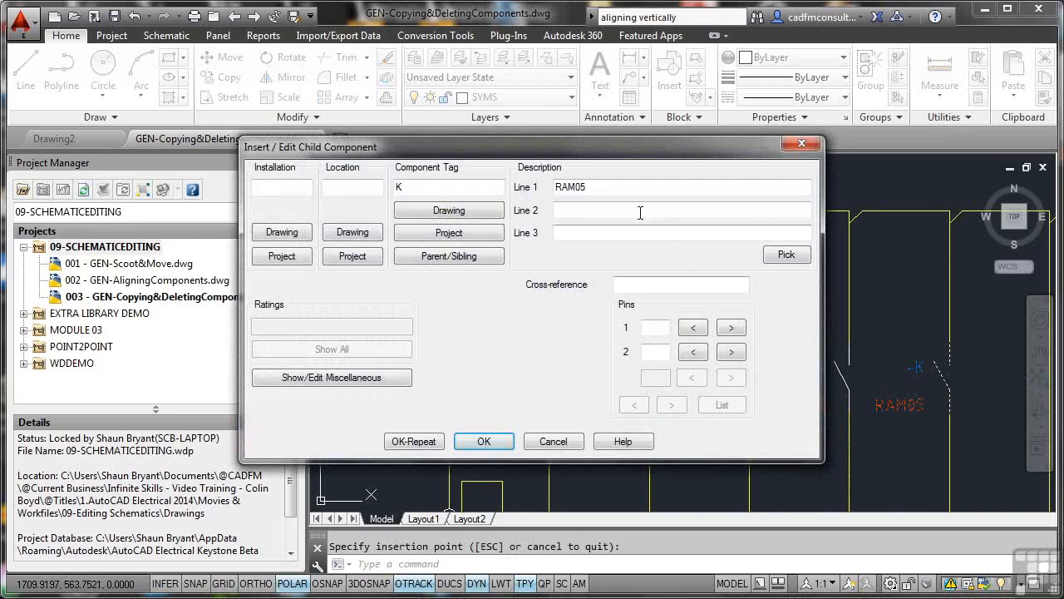
pyautogui.click(602, 187)
pyautogui.write('6')
pyautogui.press('Return')
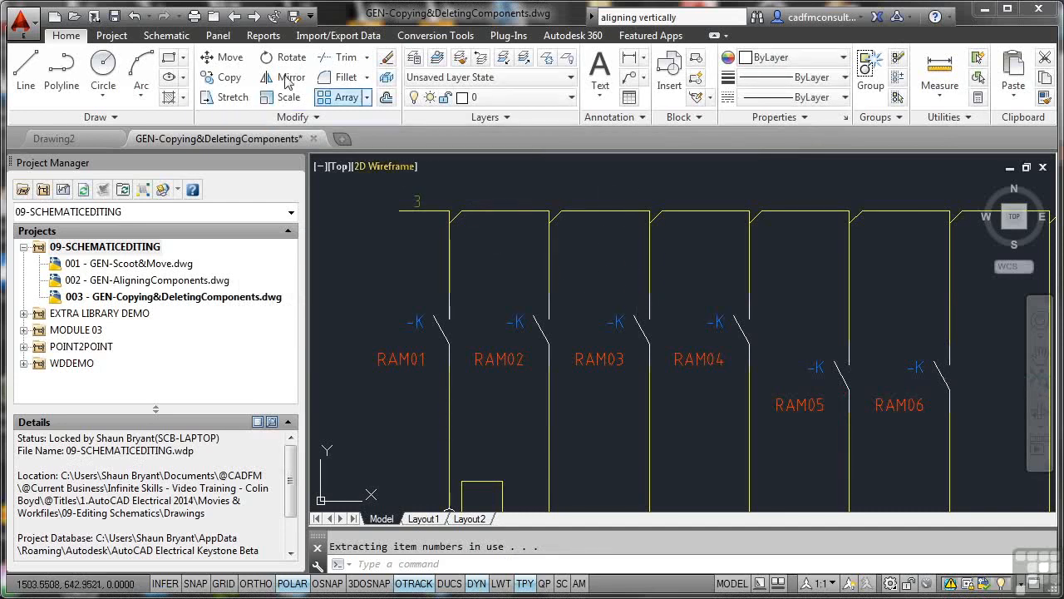
# Align the RAM05 and RAM06 contacts horizontally with the RAM01 contact.
pyautogui.click(173, 37)
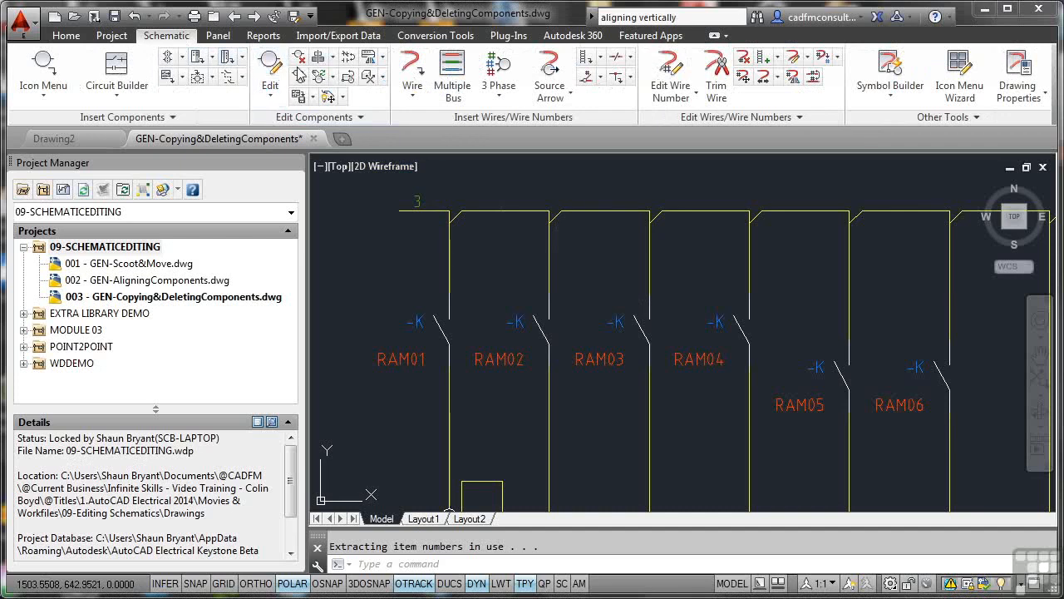
pyautogui.click(331, 57)
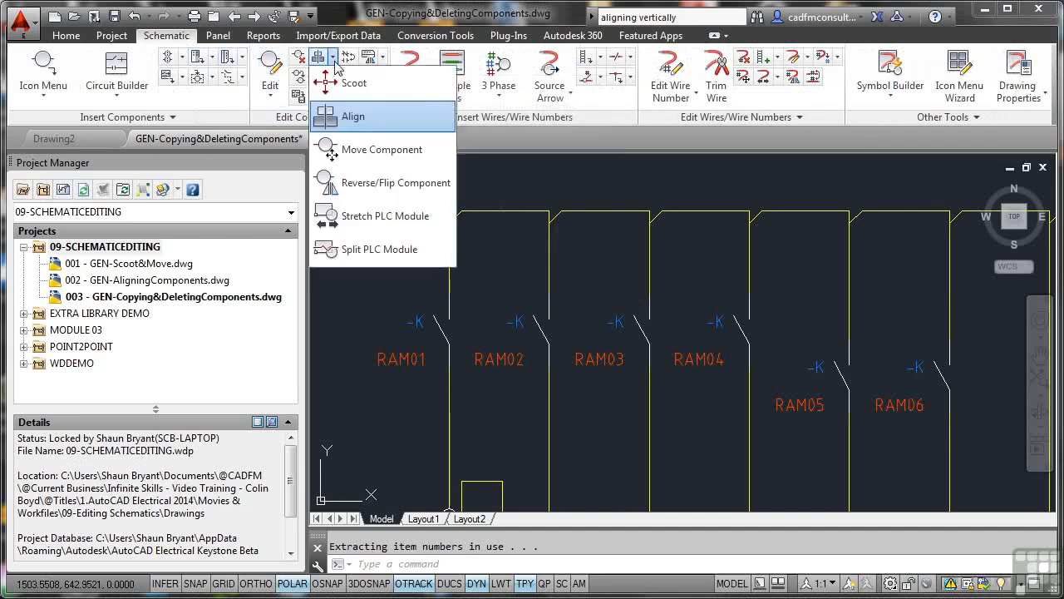
pyautogui.click(354, 116)
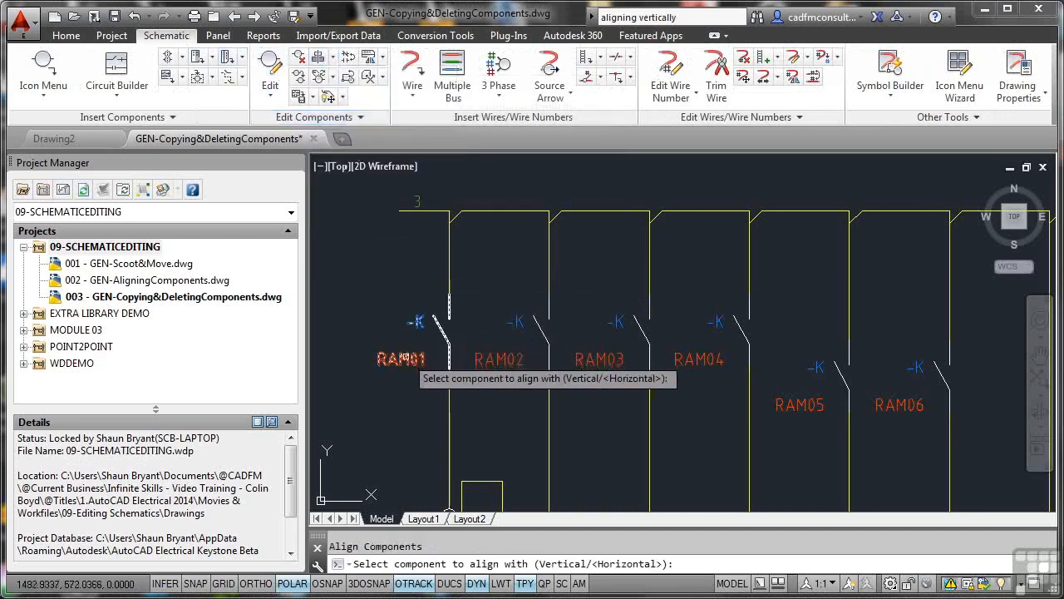
pyautogui.click(403, 359)
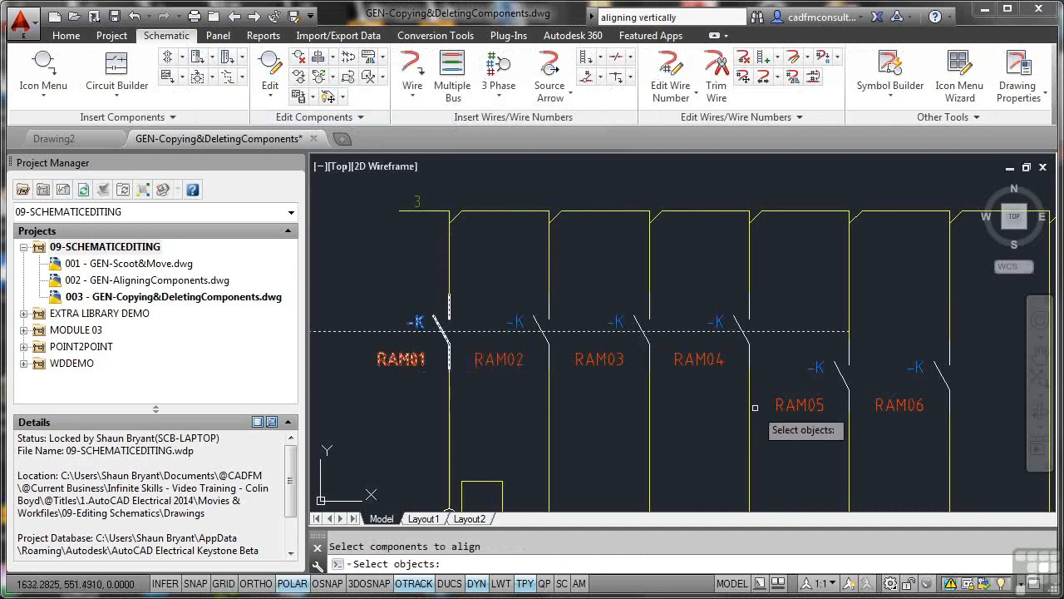
pyautogui.click(803, 404)
pyautogui.click(898, 405)
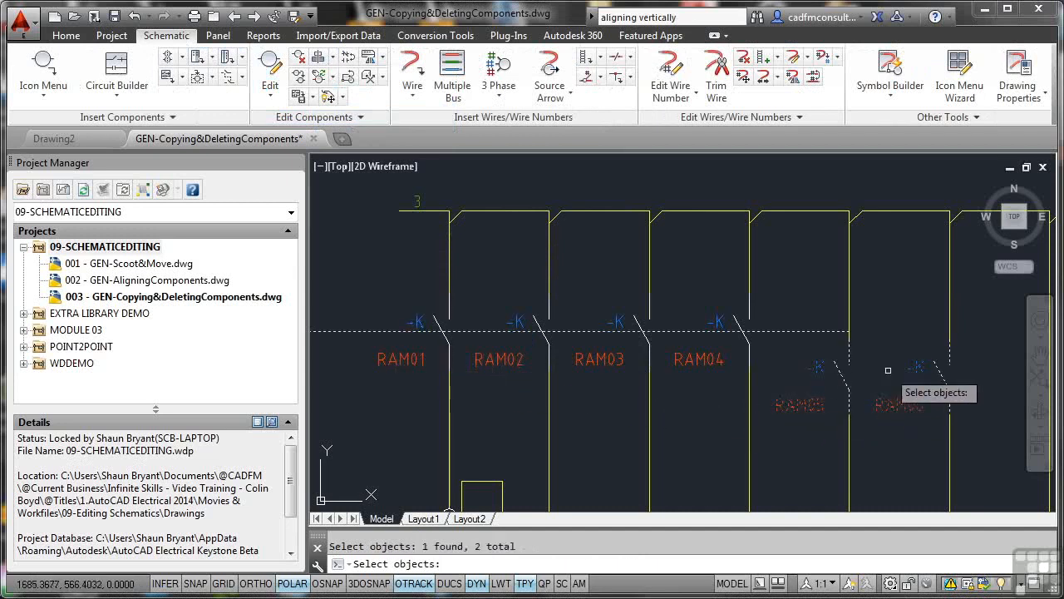
pyautogui.press('Return')
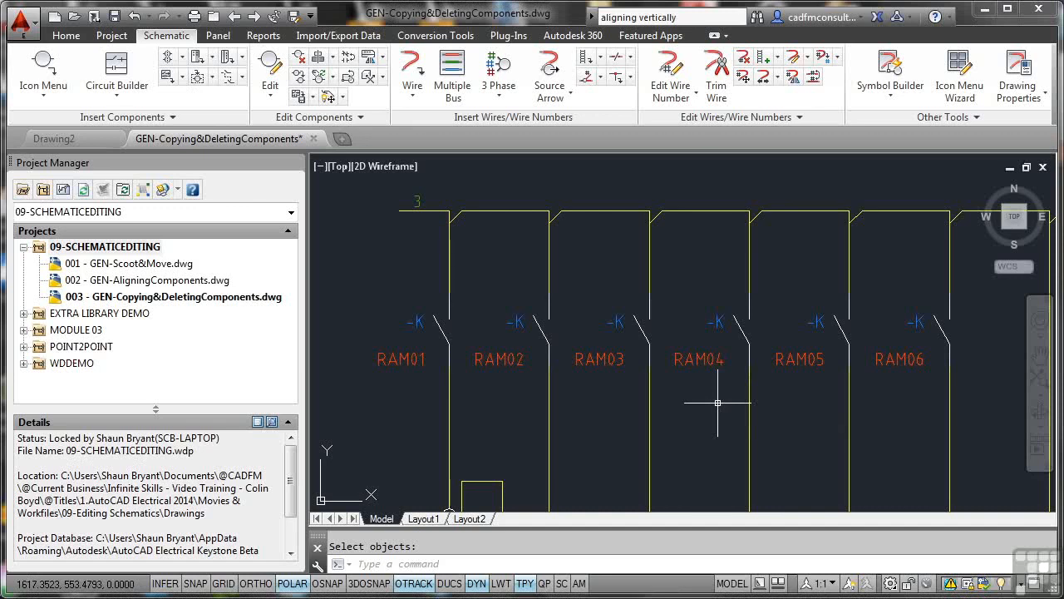
# Erase terminal 1 on the first vertical wire as an ordinary object, and undo the erasure.
pyautogui.scroll(-2, 686, 397)
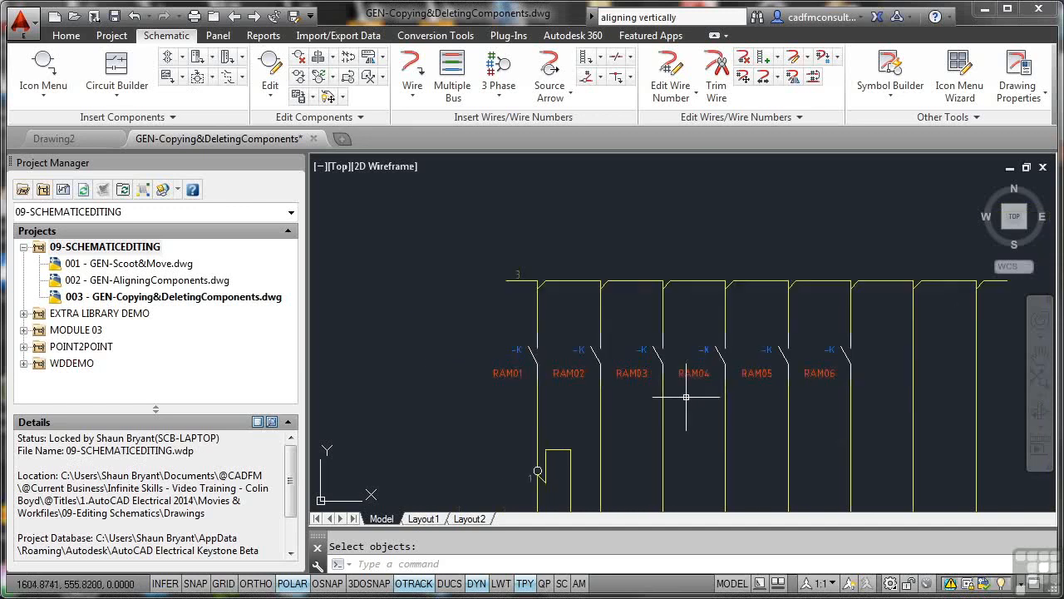
pyautogui.moveTo(686, 396); pyautogui.dragTo(636, 281, button='middle')
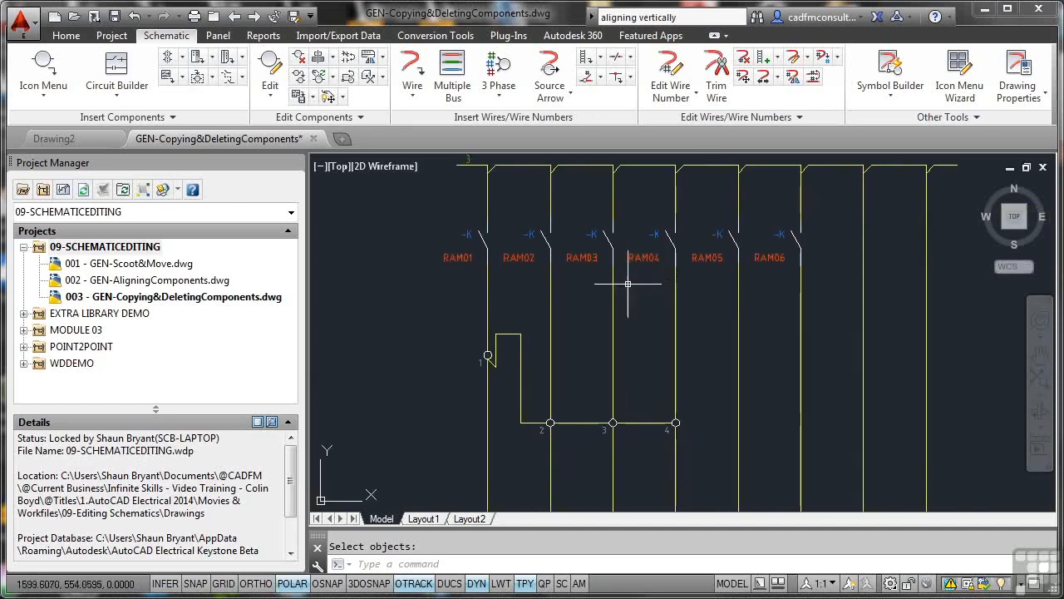
pyautogui.scroll(8, 489, 353)
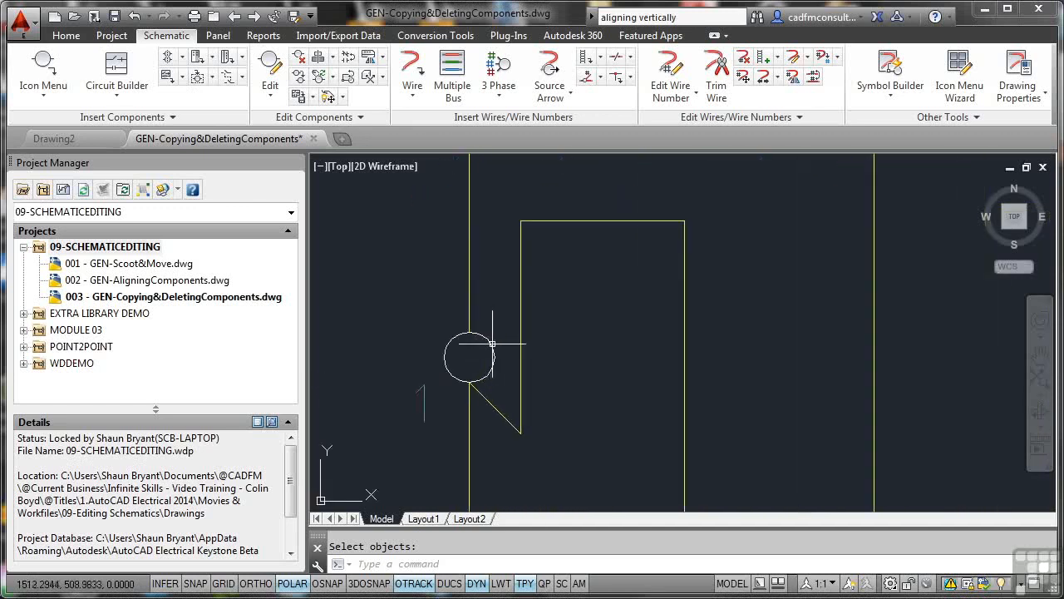
pyautogui.click(493, 341)
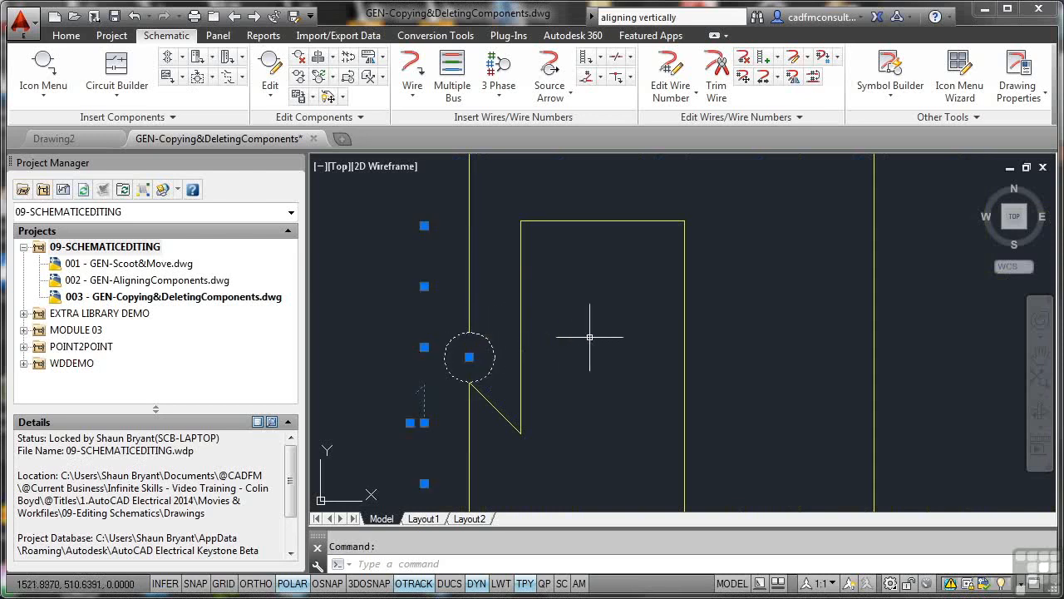
pyautogui.press('Delete')
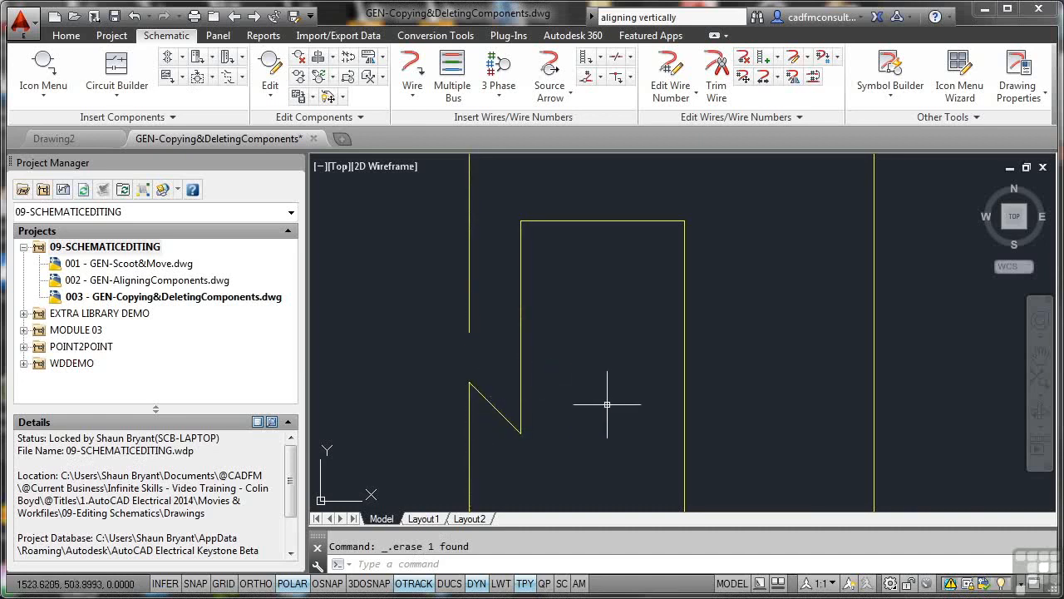
pyautogui.click(134, 16)
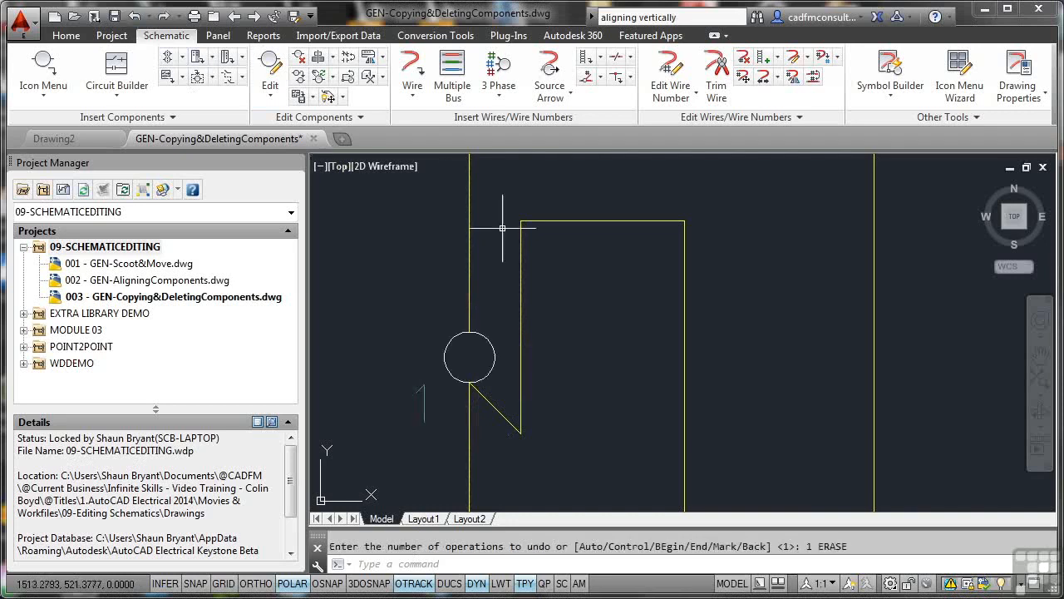
# Remove terminal 1 from the first vertical wire with the Delete Component command.
pyautogui.click(485, 338)
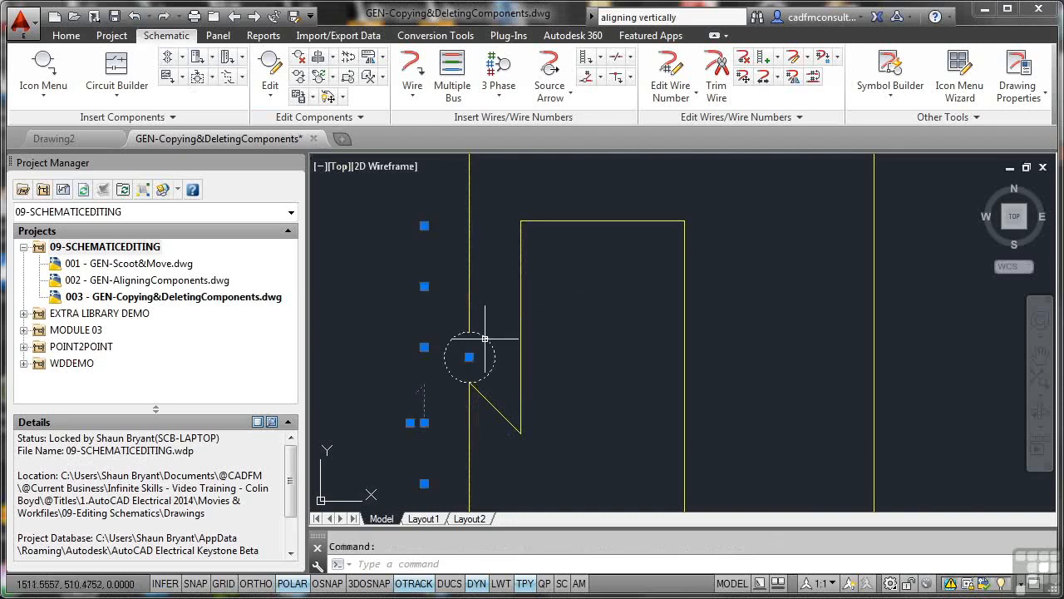
pyautogui.rightClick(484, 292)
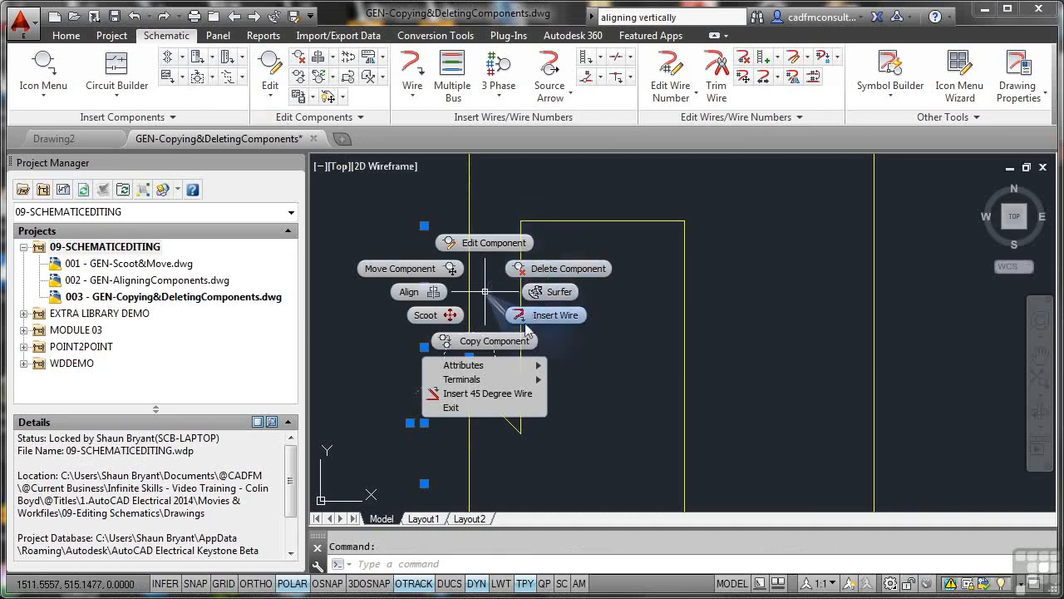
pyautogui.click(554, 269)
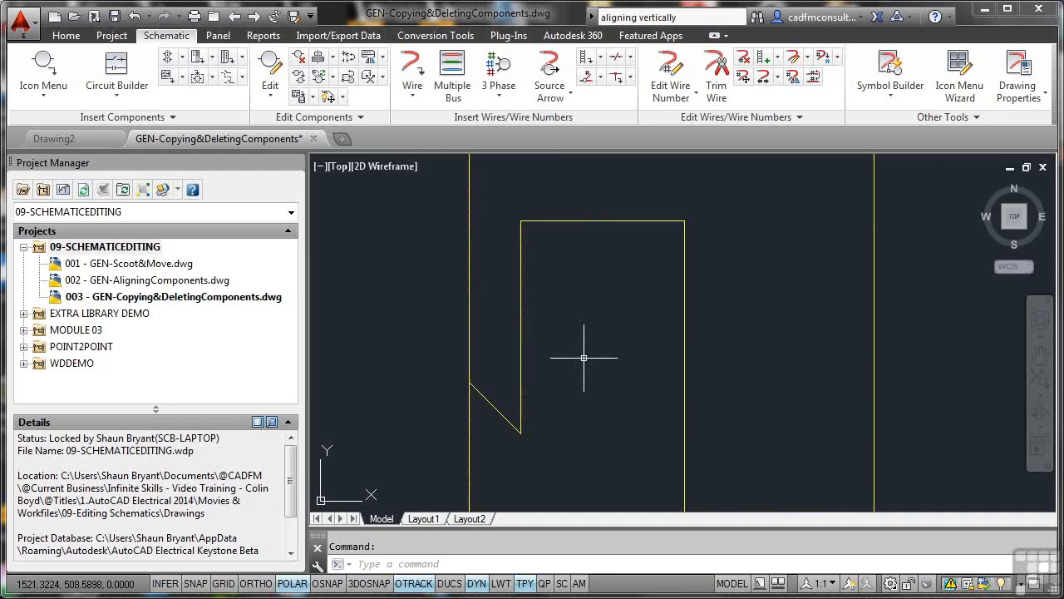
pyautogui.scroll(-4, 584, 357)
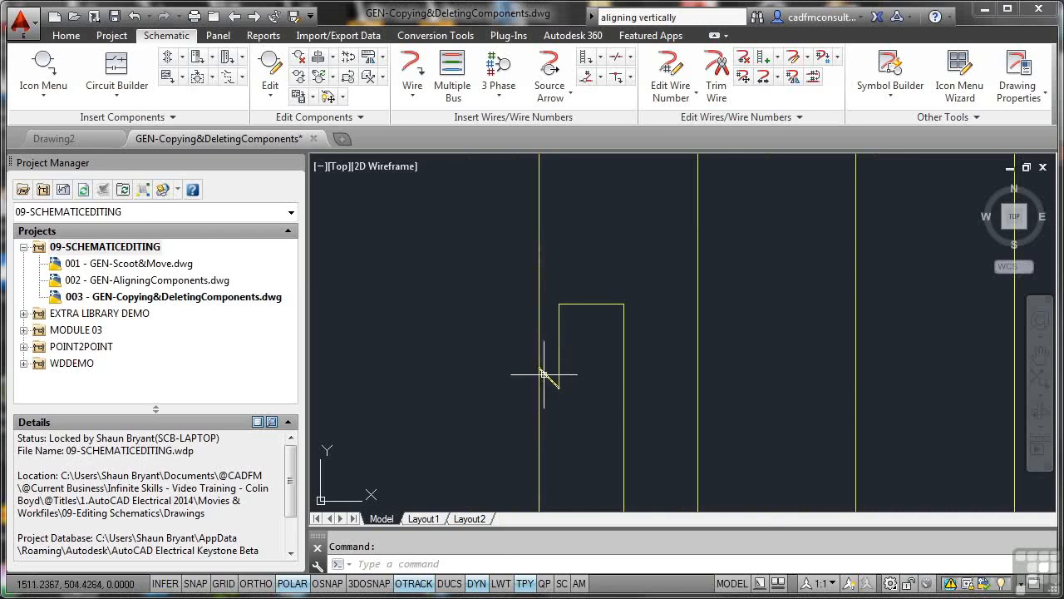
# Remove terminal 2 from the second vertical wire with the Delete Component command.
pyautogui.scroll(-3, 536, 356)
pyautogui.moveTo(630, 392); pyautogui.dragTo(602, 335, button='middle')
pyautogui.scroll(6, 615, 378)
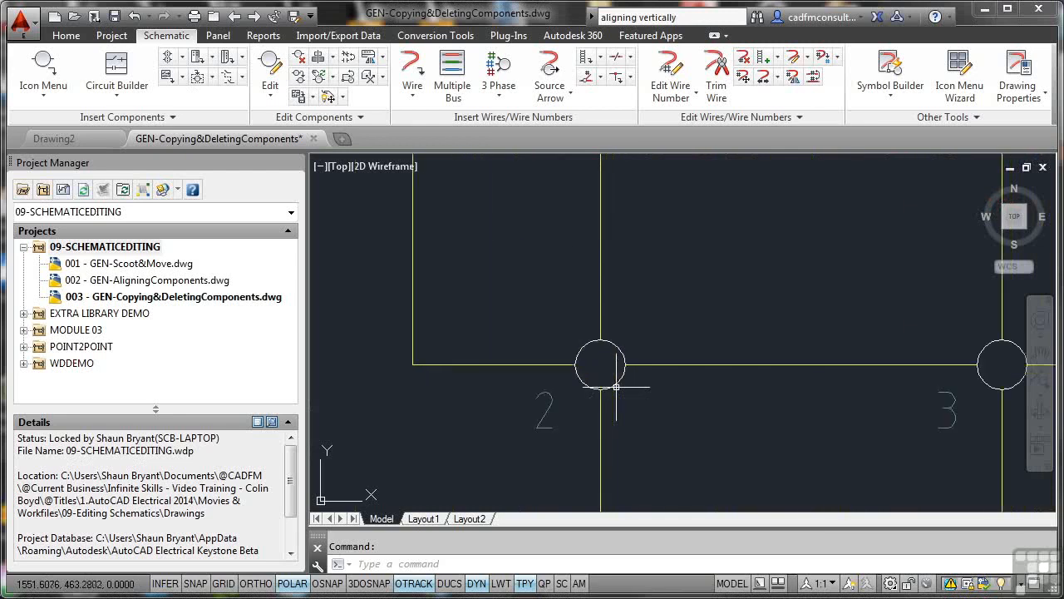
pyautogui.click(618, 381)
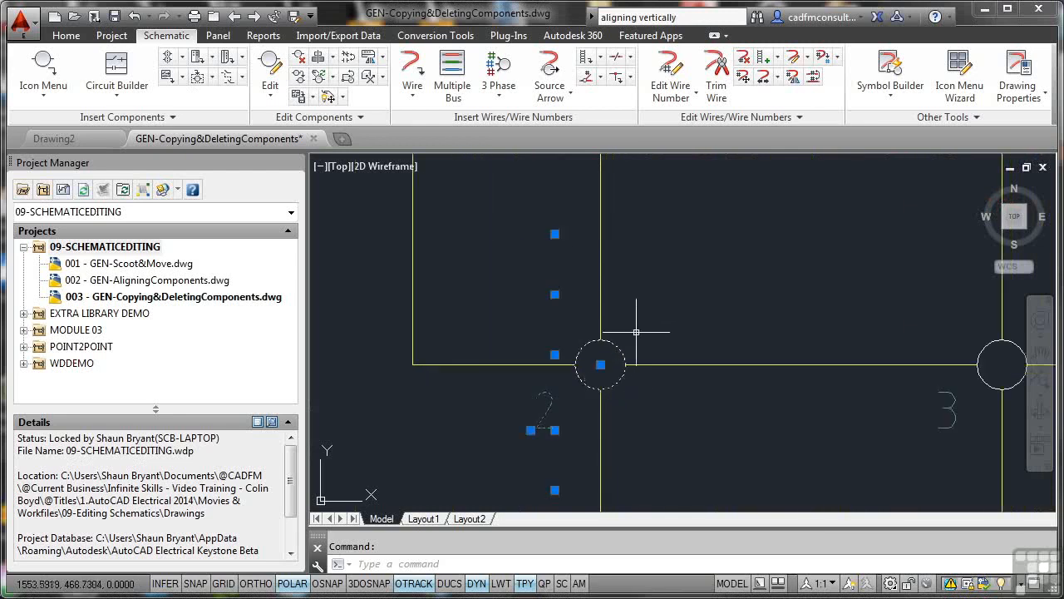
pyautogui.rightClick(648, 264)
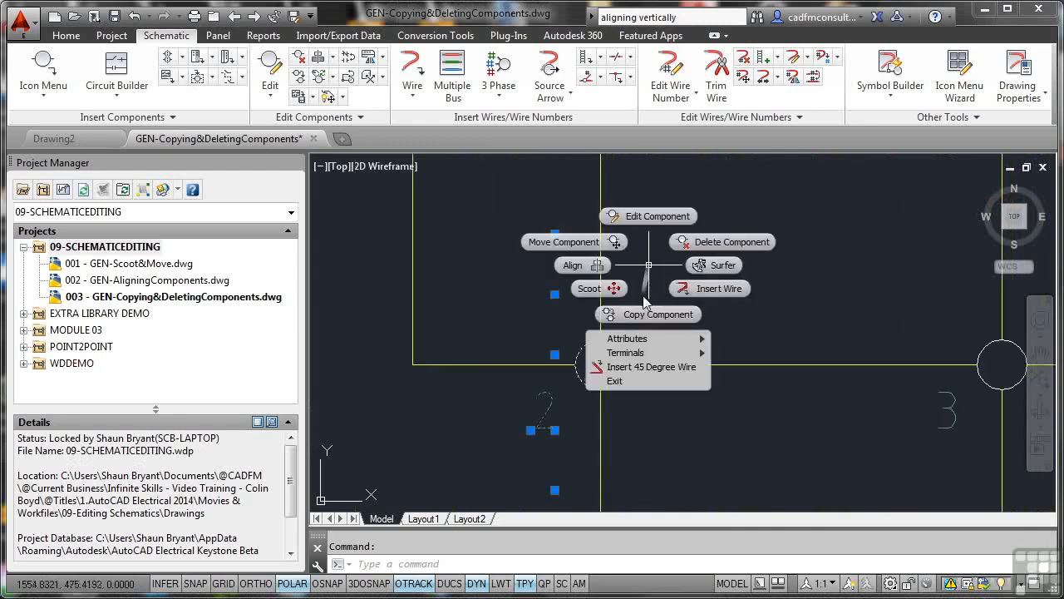
pyautogui.click(713, 250)
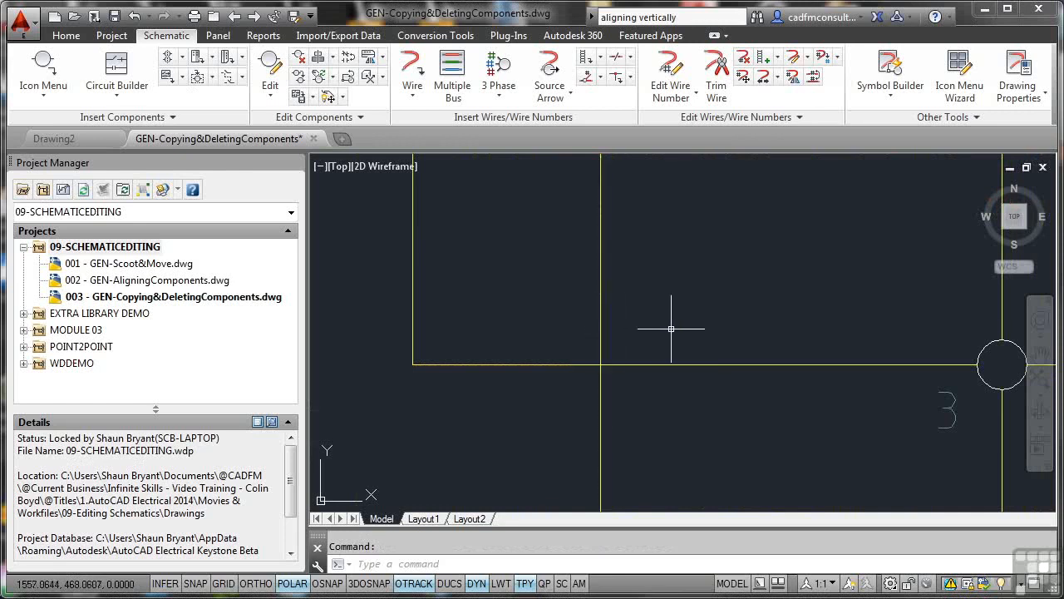
# Remove terminal 3 from the third vertical wire with the Delete Component command.
pyautogui.scroll(-4, 671, 329)
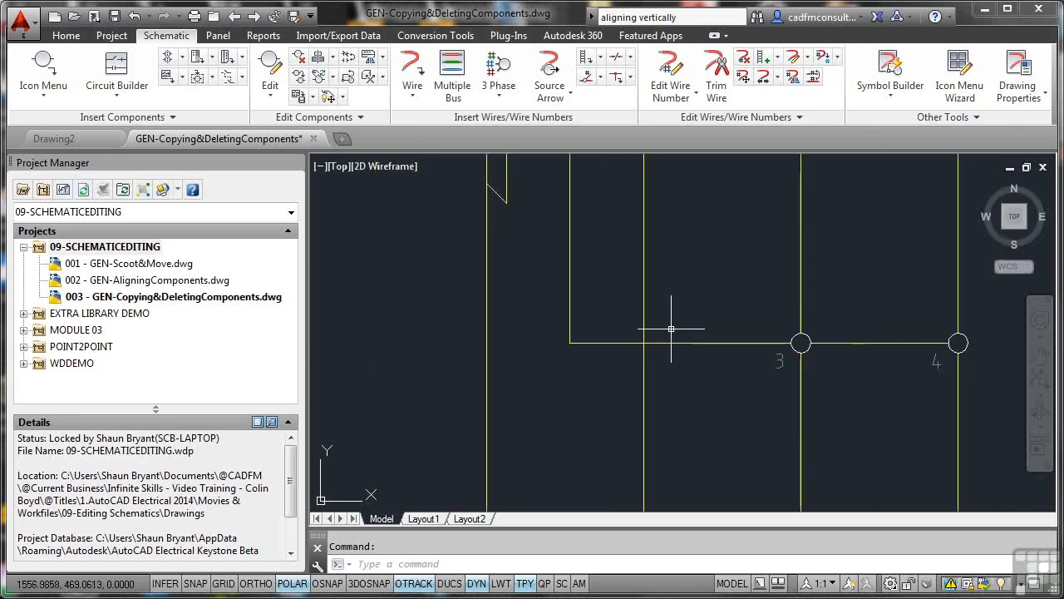
pyautogui.click(798, 341)
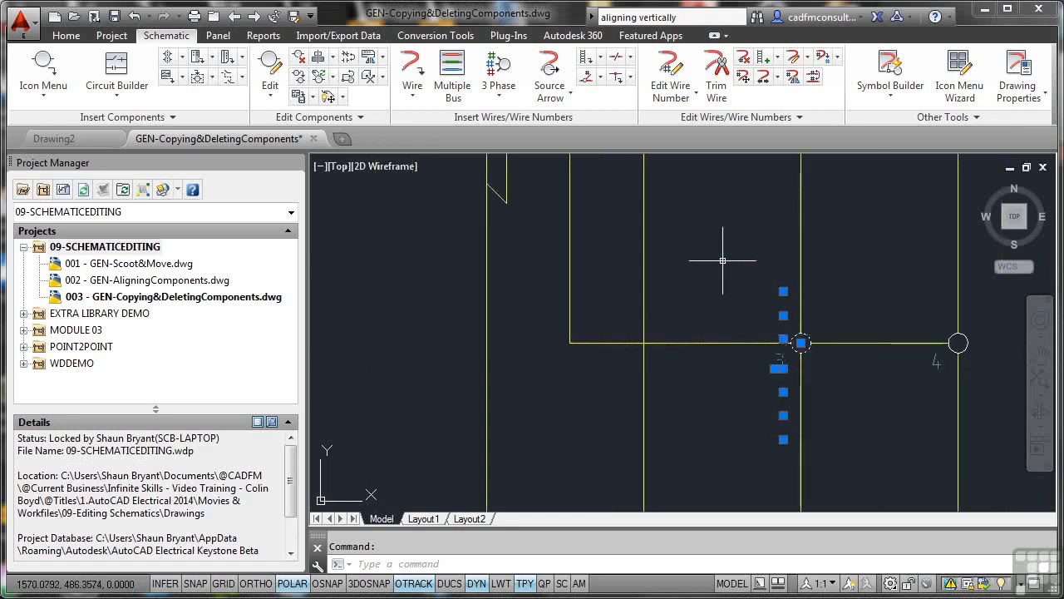
pyautogui.rightClick(722, 261)
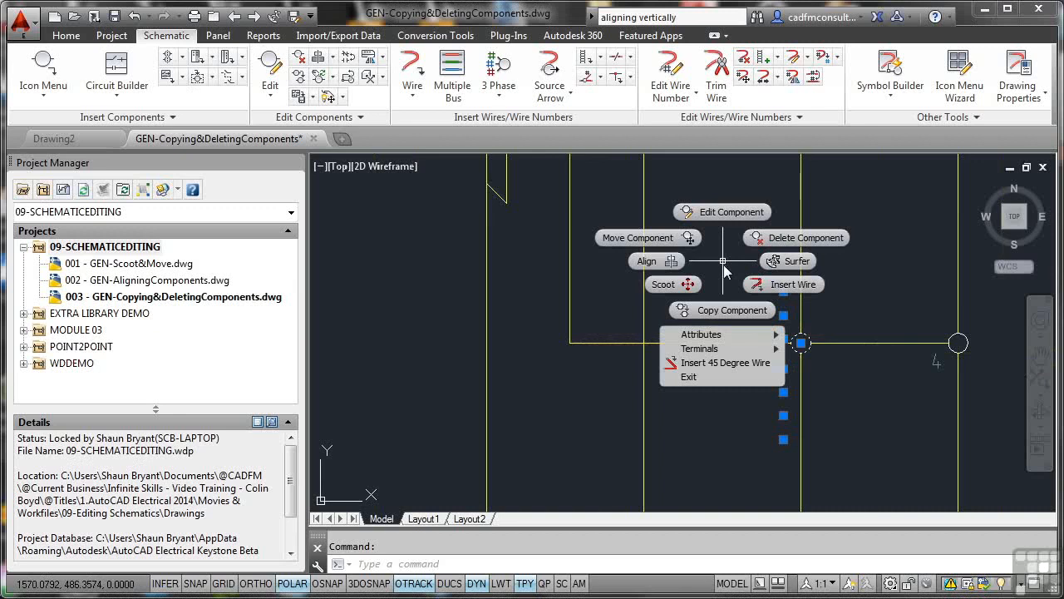
pyautogui.click(786, 243)
pyautogui.middleClick(786, 243)
pyautogui.middleClick(786, 243)
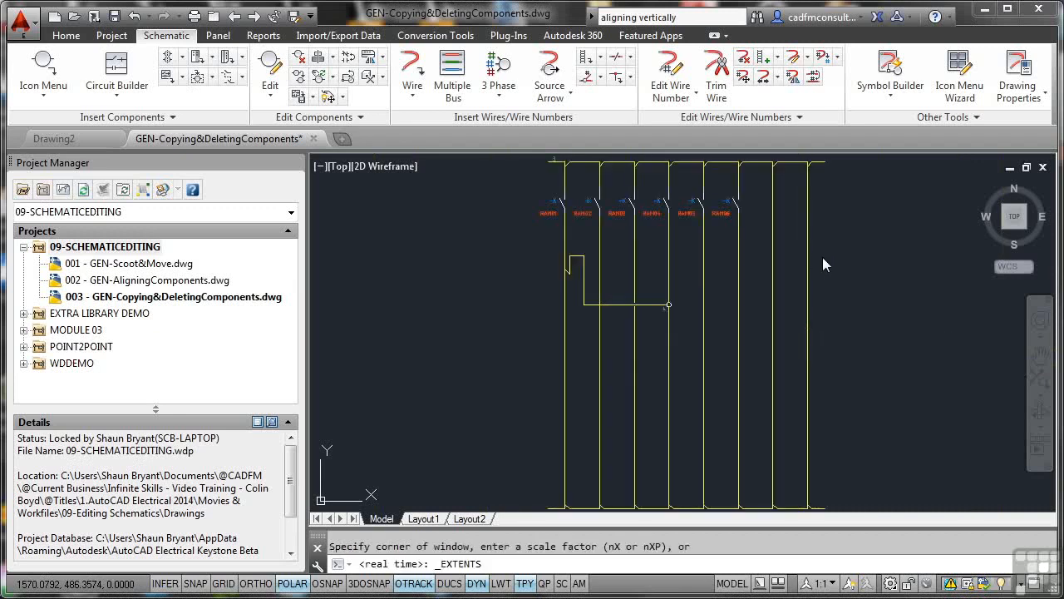
# Remove terminal 4 from the fourth vertical wire with the Delete Component command.
pyautogui.scroll(5, 819, 258)
pyautogui.click(954, 341)
pyautogui.rightClick(868, 279)
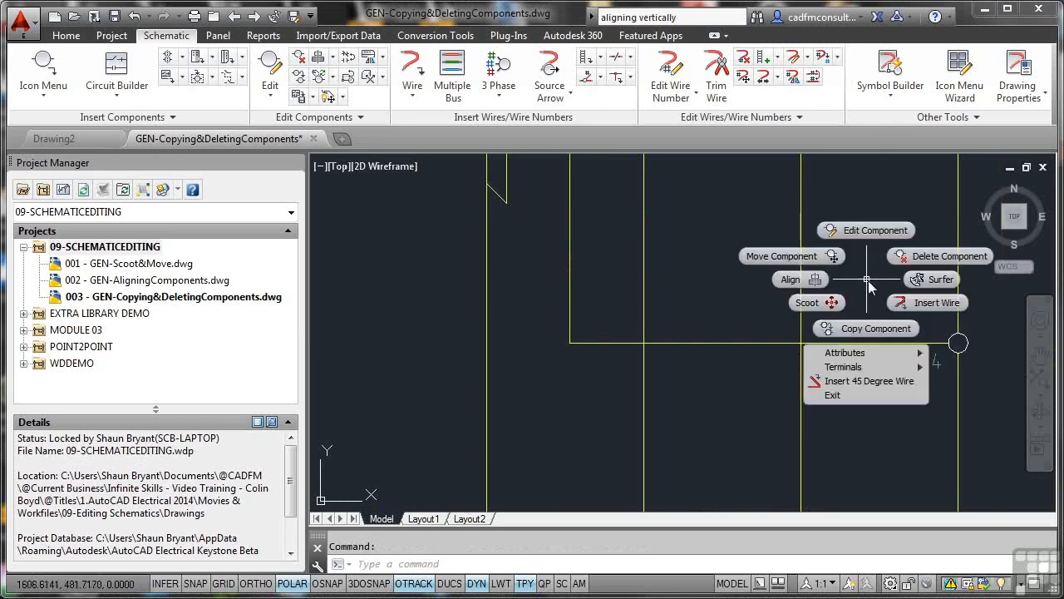
pyautogui.click(912, 257)
pyautogui.middleClick(912, 257)
pyautogui.middleClick(912, 257)
pyautogui.scroll(4, 912, 265)
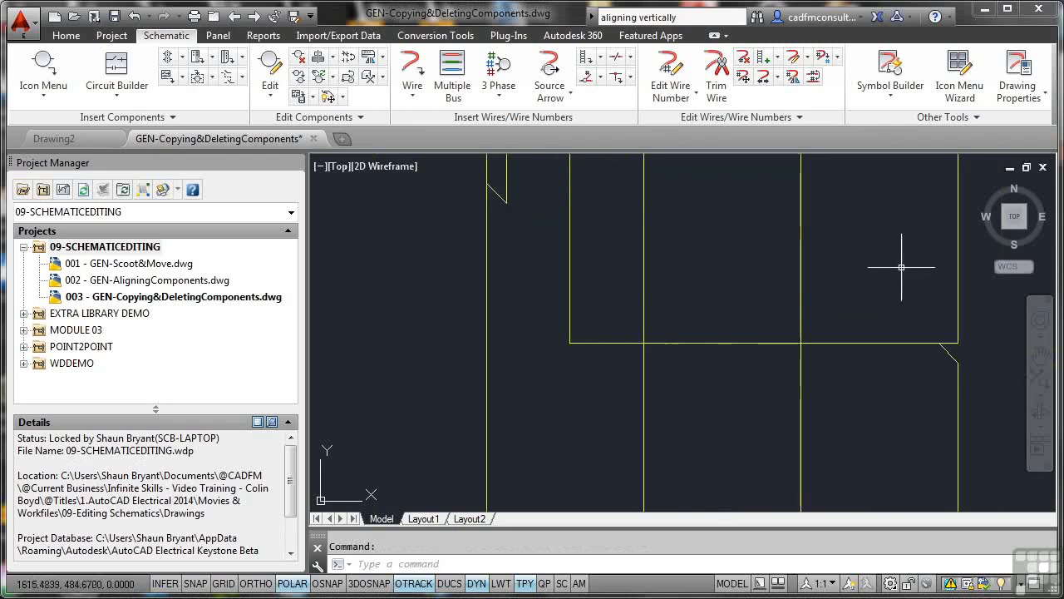
pyautogui.scroll(-2, 767, 306)
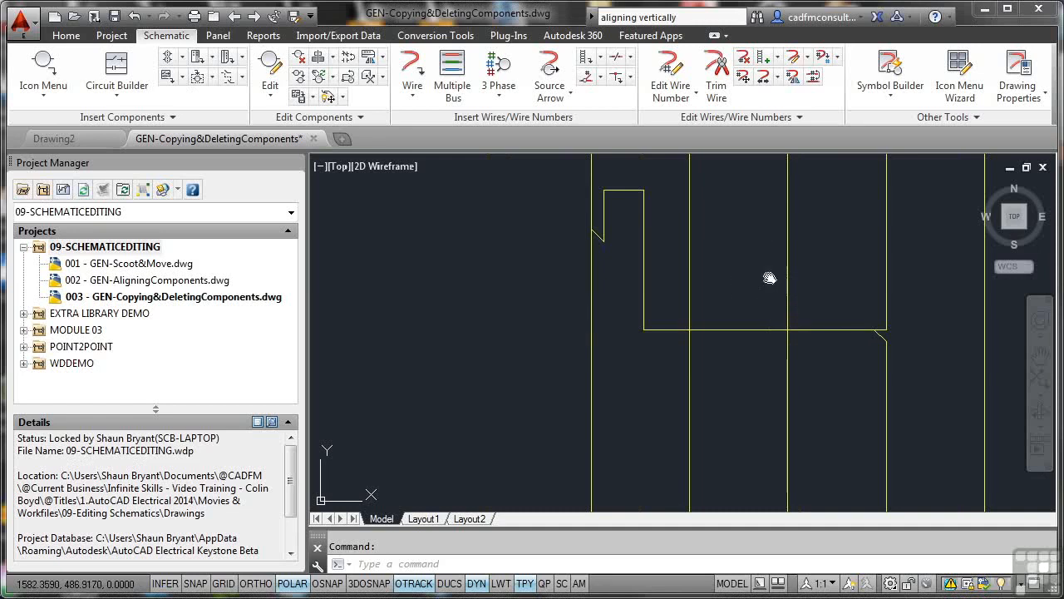
pyautogui.moveTo(769, 278); pyautogui.dragTo(761, 331, button='middle')
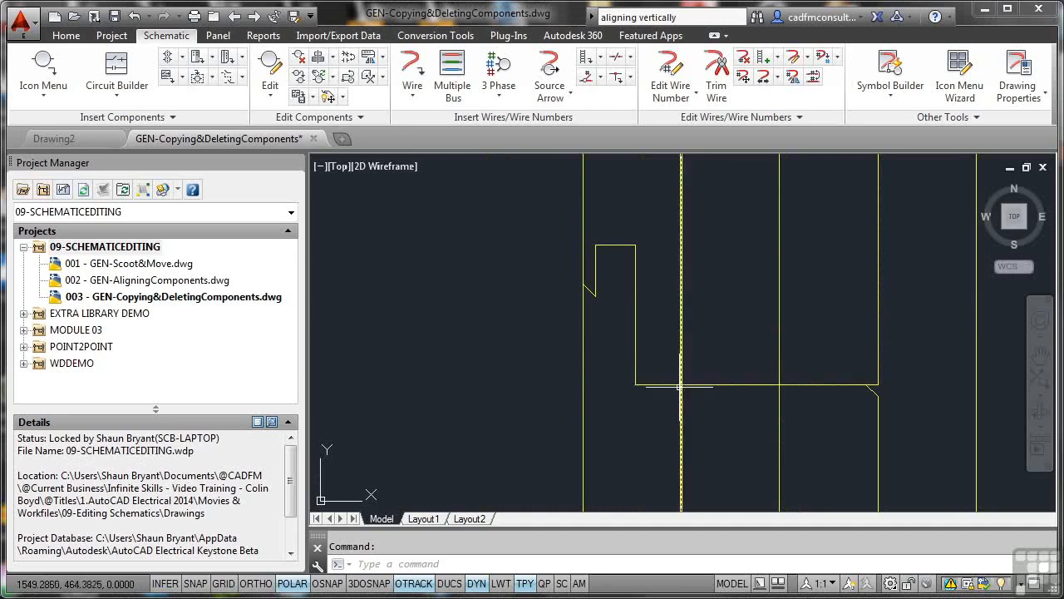
pyautogui.scroll(-2, 689, 368)
pyautogui.moveTo(705, 316)
pyautogui.mouseDown(button='middle')
pyautogui.moveTo(606, 361)
pyautogui.moveTo(574, 362)
pyautogui.mouseUp(button='middle')
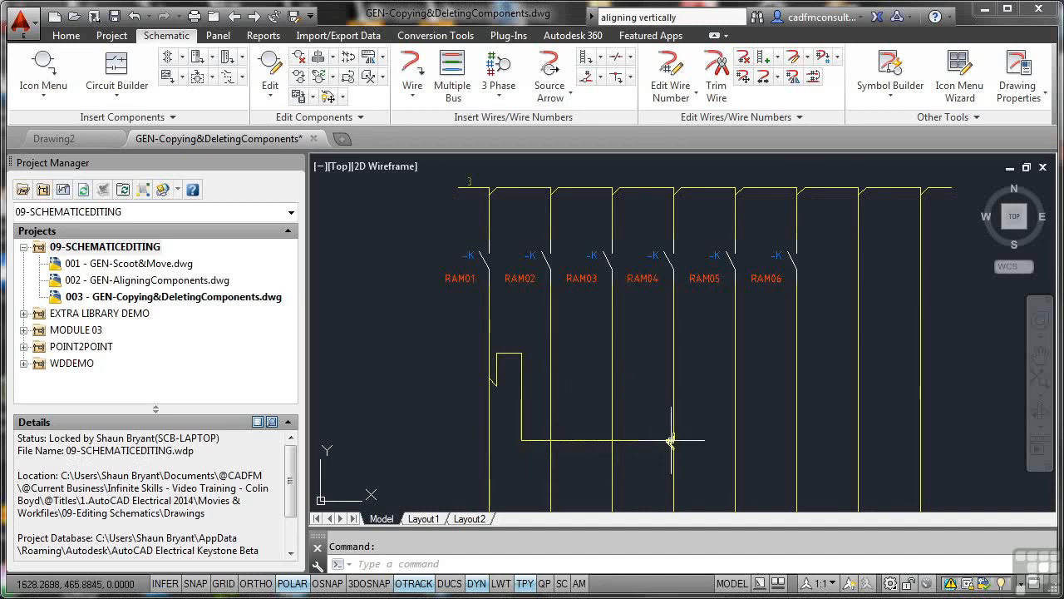
pyautogui.moveTo(670, 440)
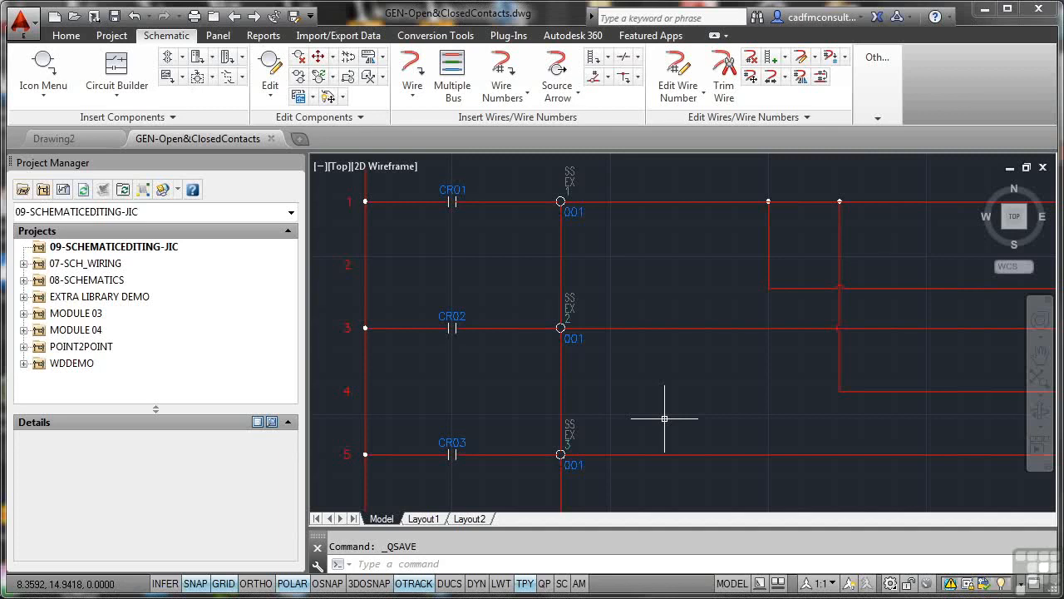
# Add the active drawing GEN-Open&ClosedContacts to the 09-SCHEMATICEDITING-JIC project, applying the project default values to the drawing settings.
pyautogui.click(90, 248)
pyautogui.rightClick(90, 248)
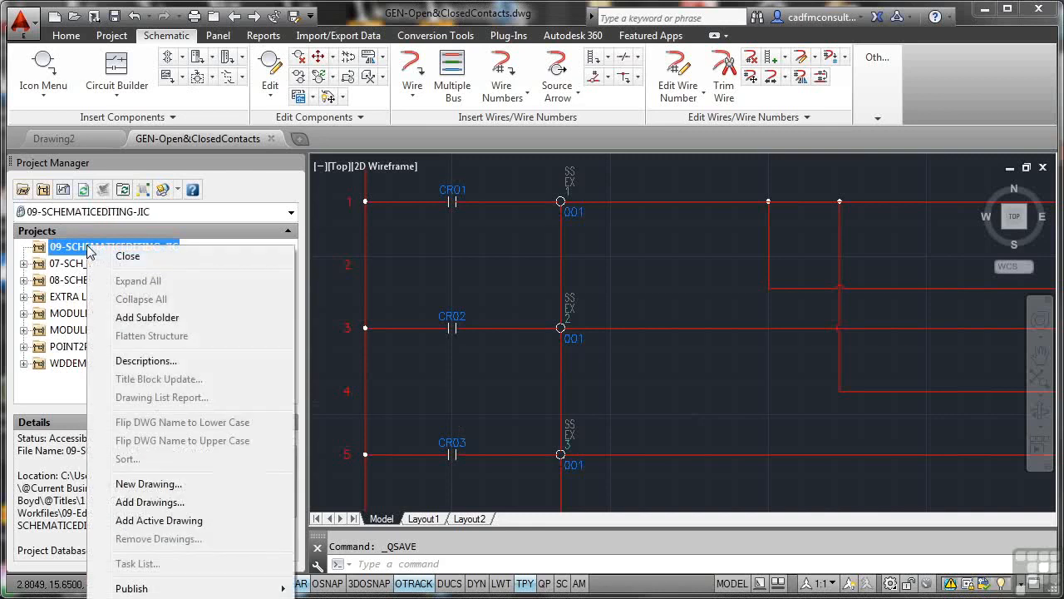
pyautogui.click(164, 520)
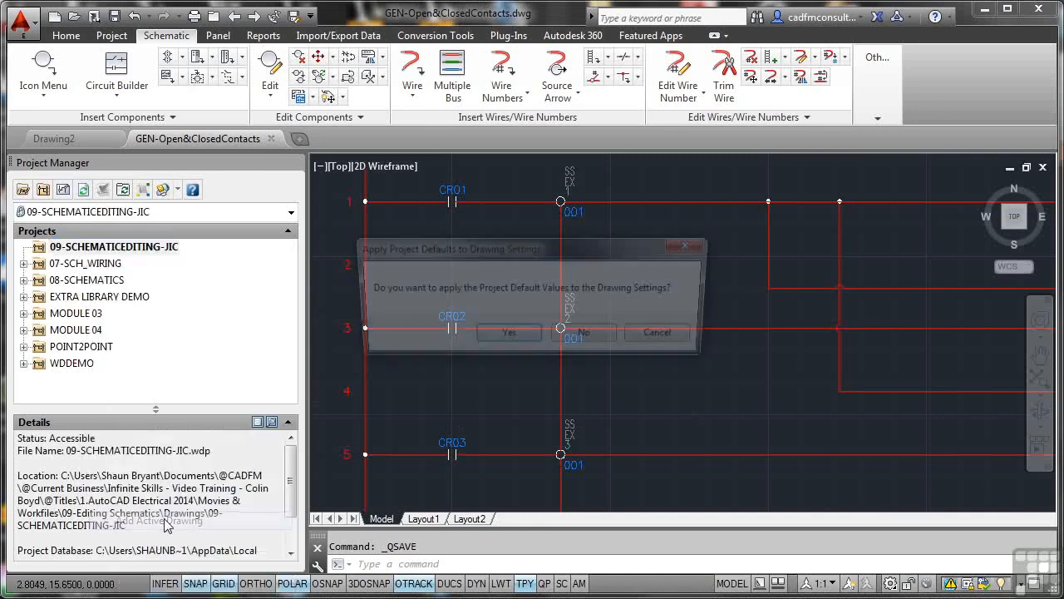
pyautogui.click(497, 342)
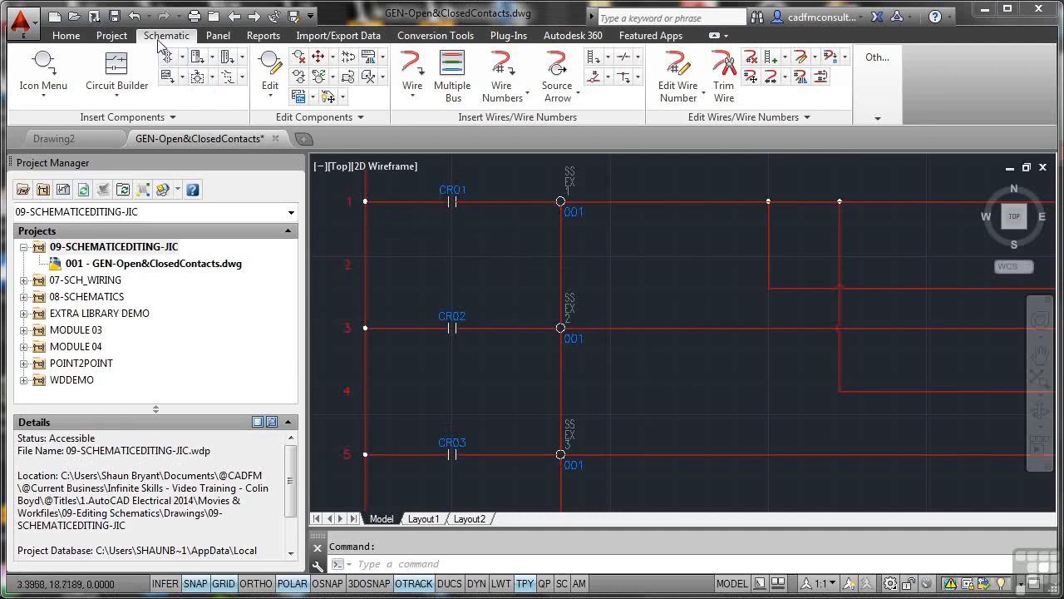
# Insert a Relay NC Contact on rung 1 between terminal 1 and the first junction dot, tagged CR04.
pyautogui.click(33, 71)
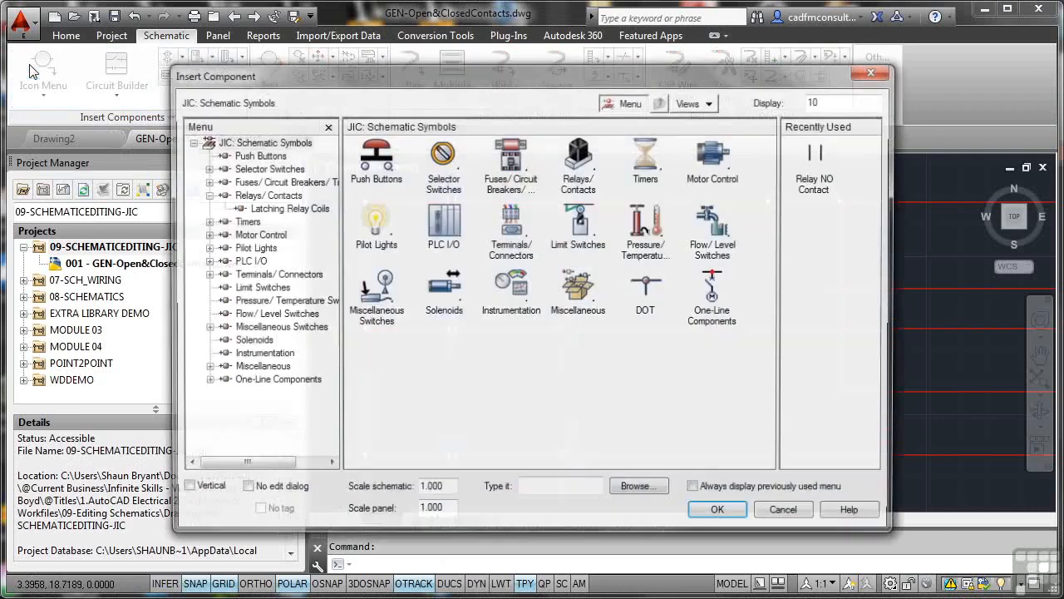
pyautogui.click(586, 160)
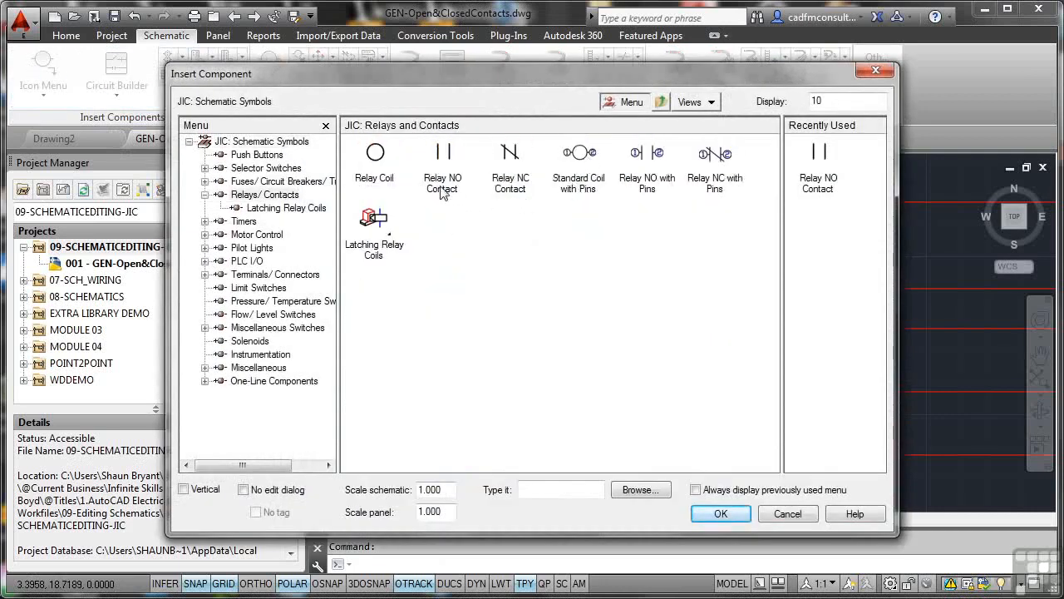
pyautogui.click(510, 188)
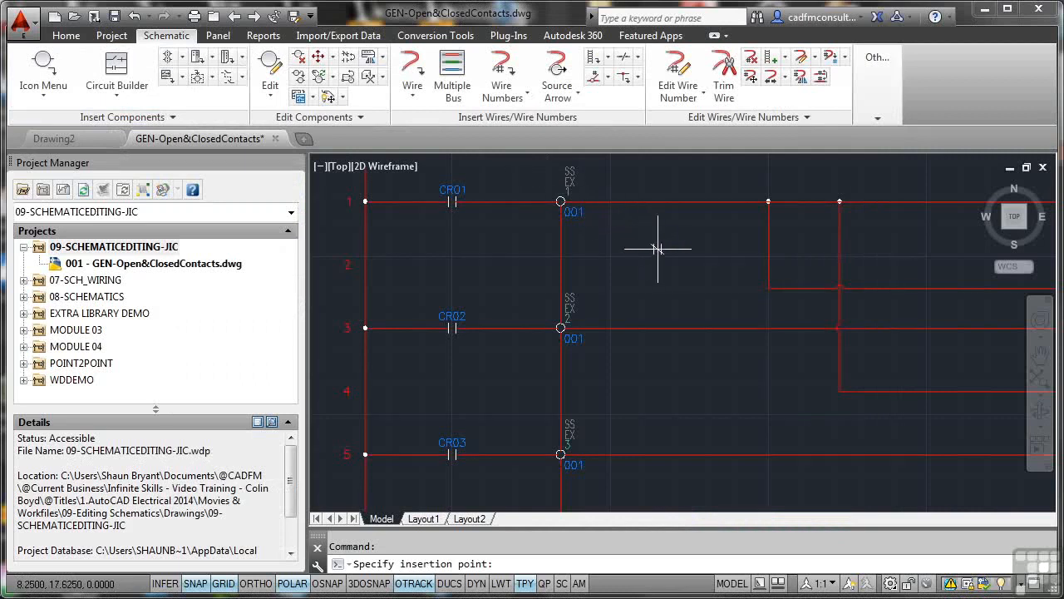
pyautogui.click(675, 207)
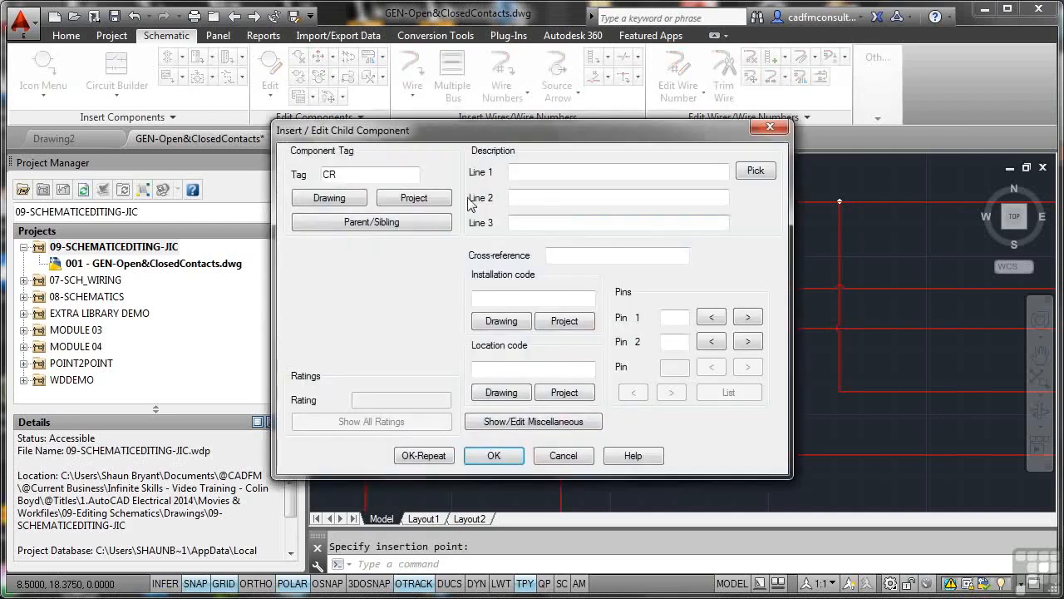
pyautogui.click(365, 178)
pyautogui.write('04')
pyautogui.press('Return')
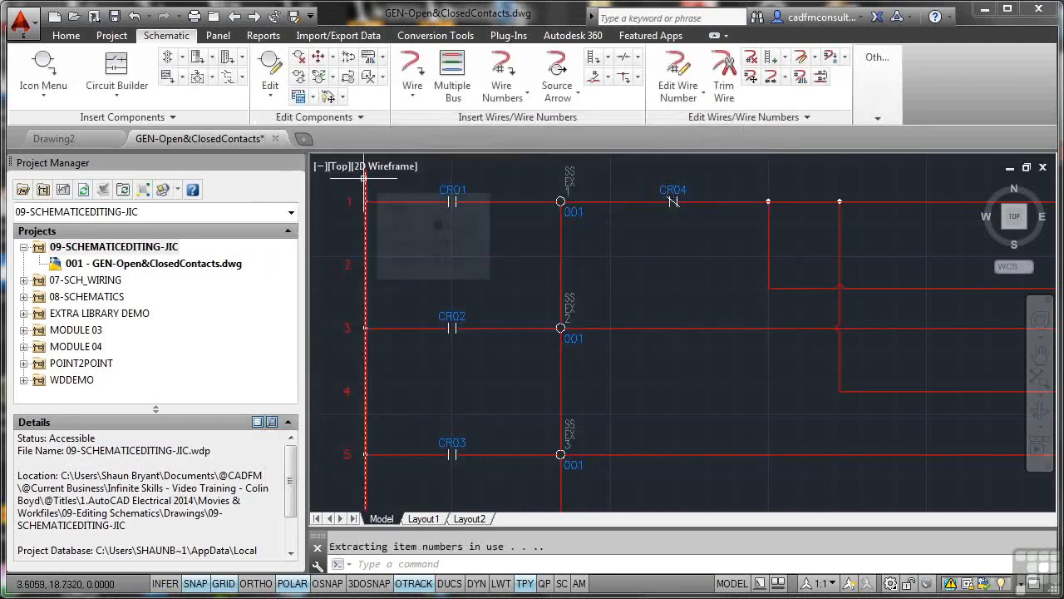
# Insert a Relay NC Contact on rung 3 directly below CR04, tag it CR05, and keep the insertion repeating.
pyautogui.rightClick(675, 233)
pyautogui.click(750, 246)
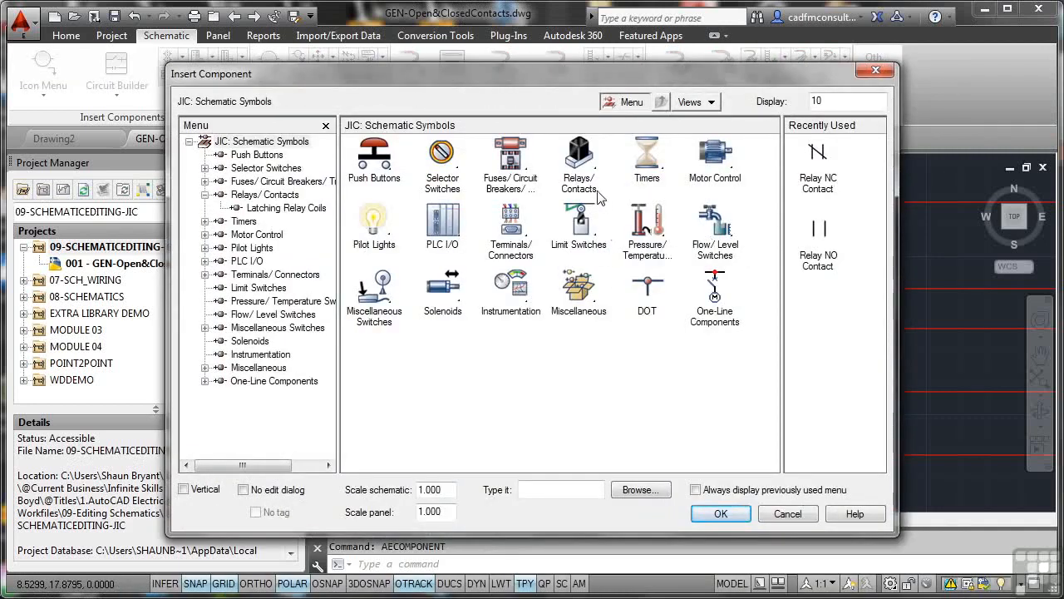
pyautogui.click(582, 165)
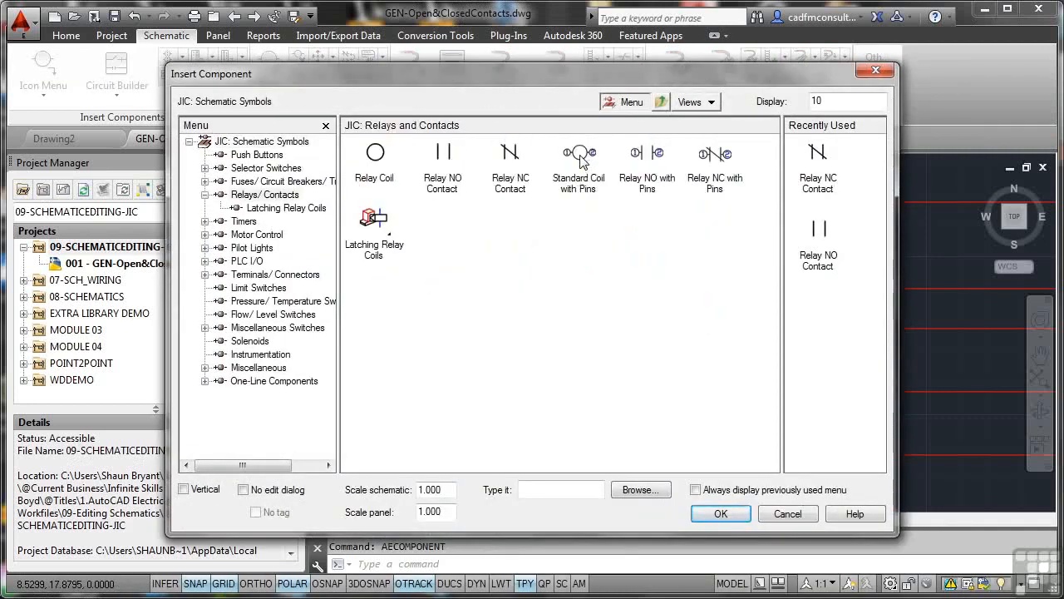
pyautogui.click(509, 158)
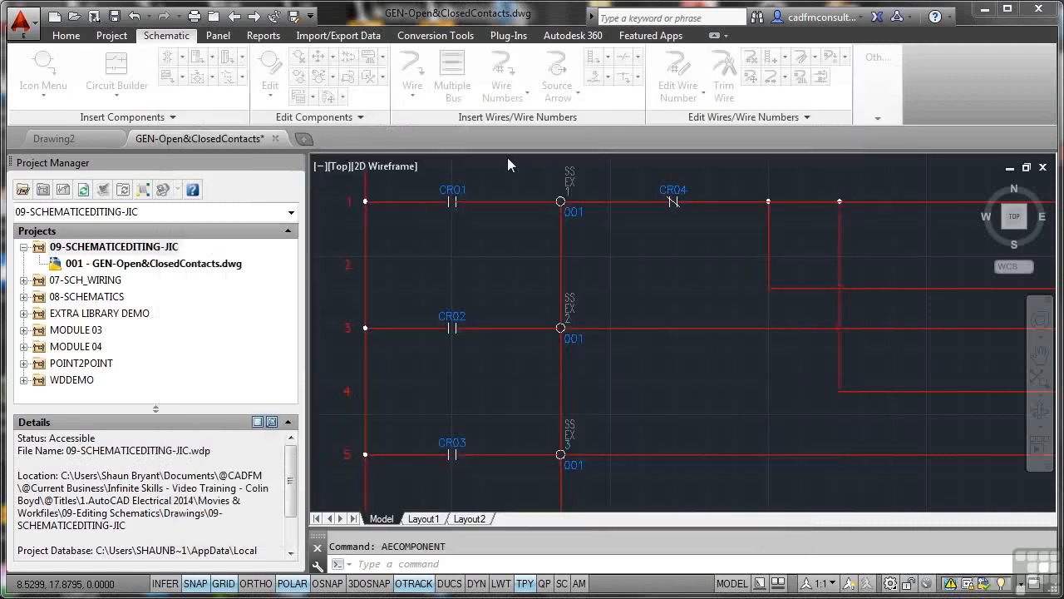
pyautogui.click(673, 327)
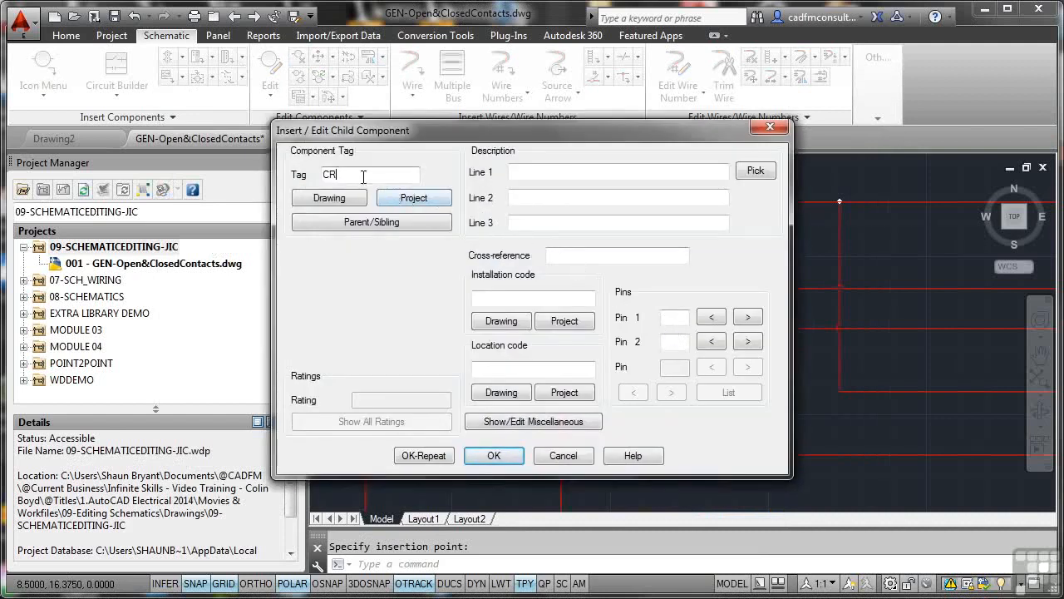
pyautogui.write('05')
pyautogui.click(418, 456)
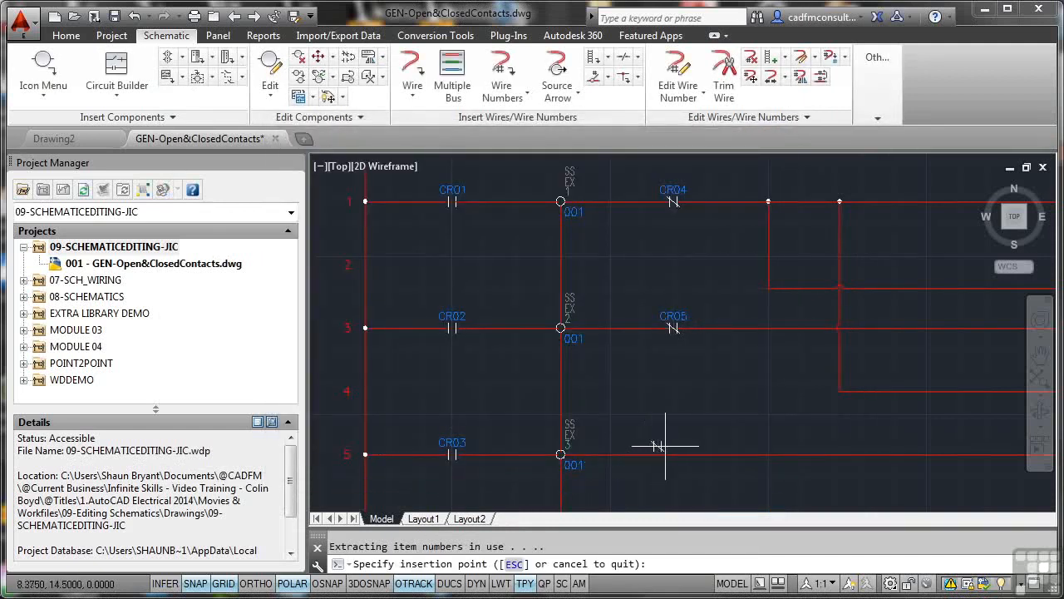
# Place the repeated NC contact on rung 5 directly below CR05 and tag it CR06.
pyautogui.click(674, 454)
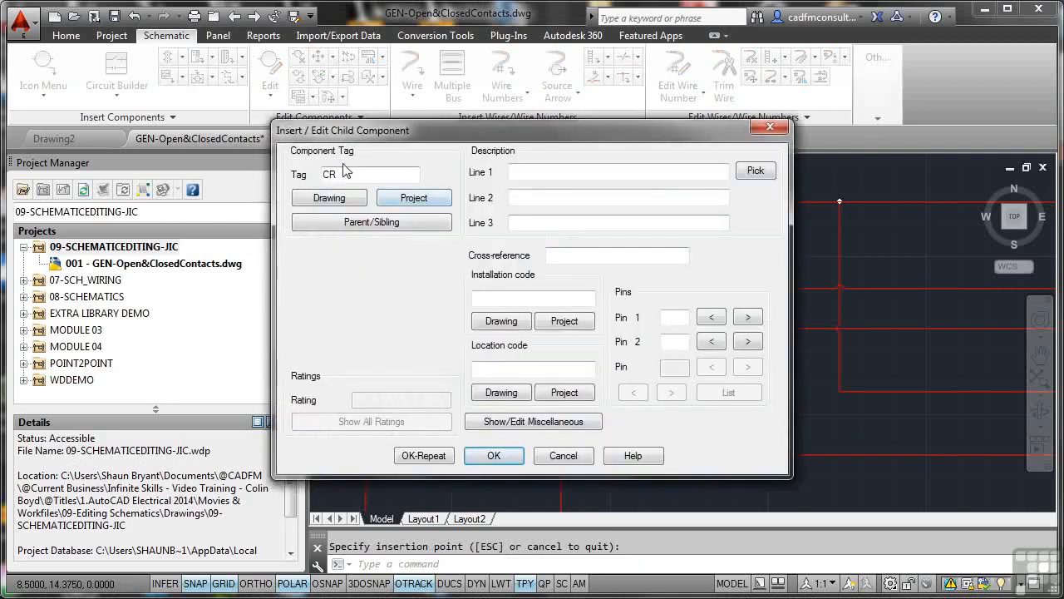
pyautogui.click(347, 174)
pyautogui.write('06')
pyautogui.press('Return')
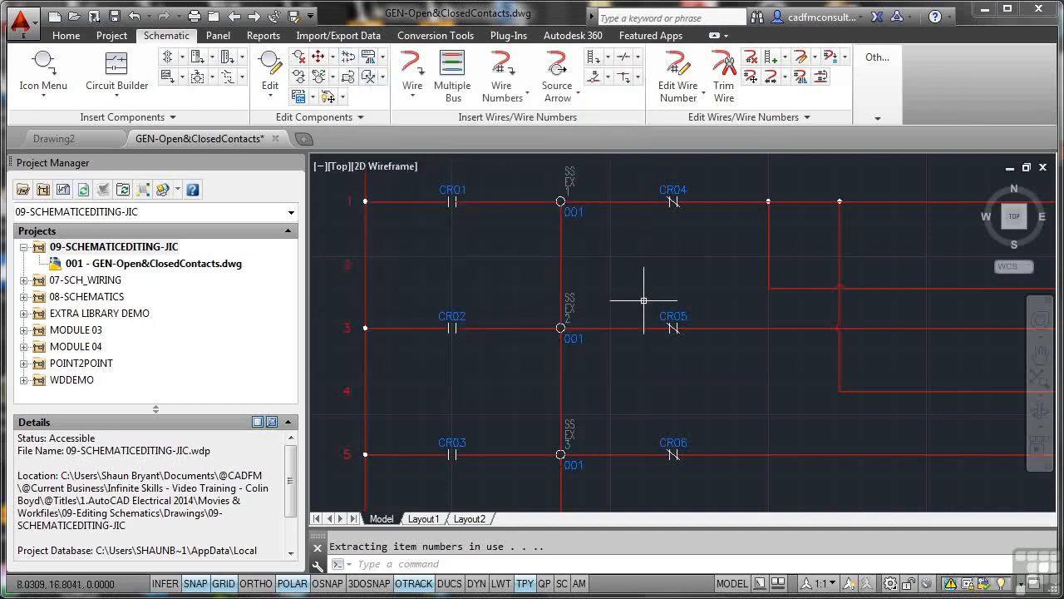
# Toggle contacts CR01, CR02 and CR03 to normally closed with Toggle NO/NC, switching snap and grid off.
pyautogui.click(346, 62)
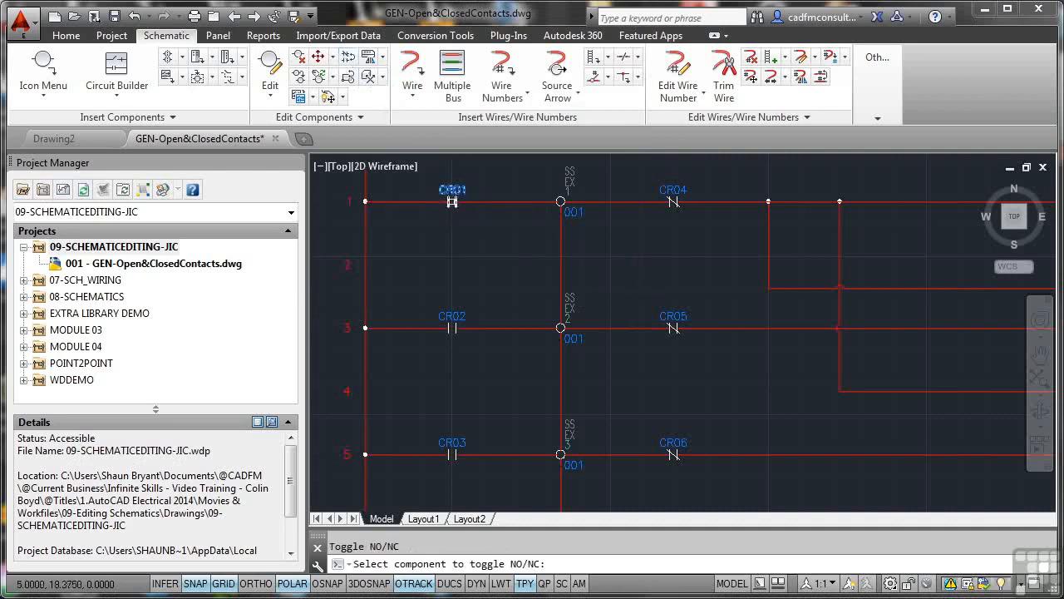
pyautogui.click(455, 202)
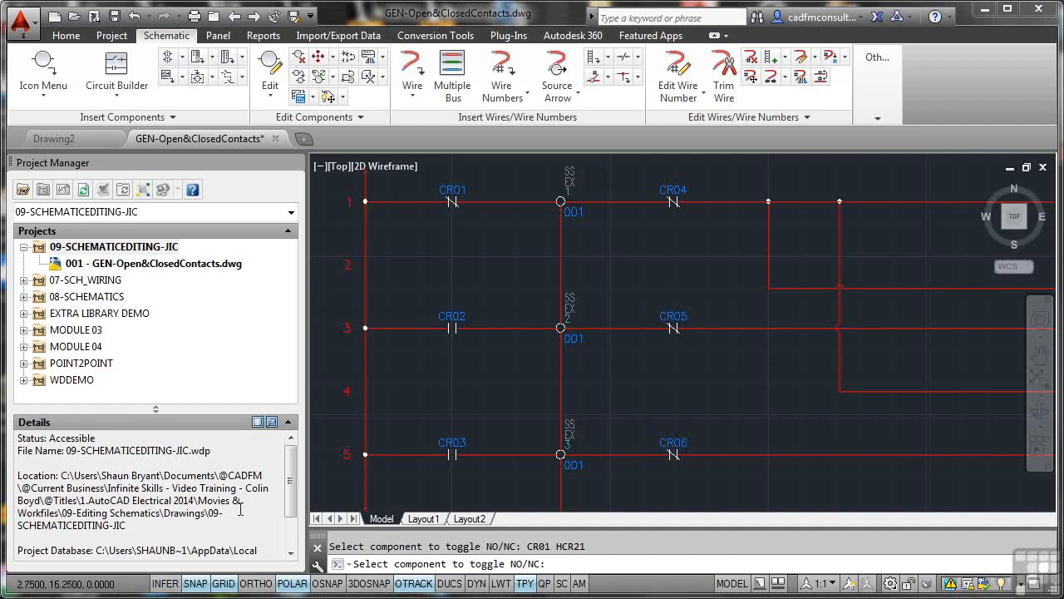
pyautogui.click(195, 583)
pyautogui.click(223, 582)
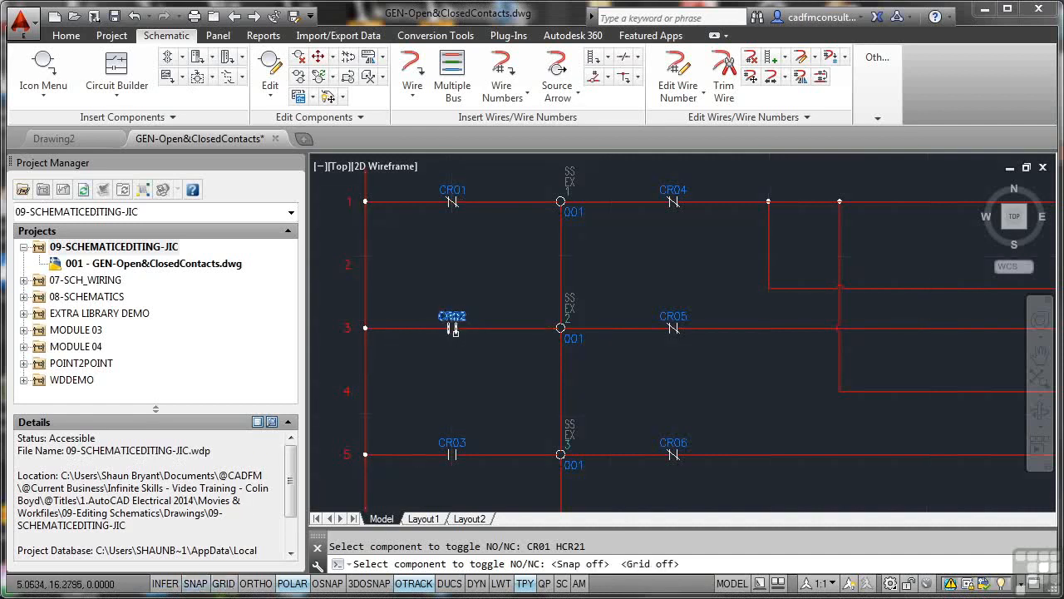
pyautogui.click(454, 329)
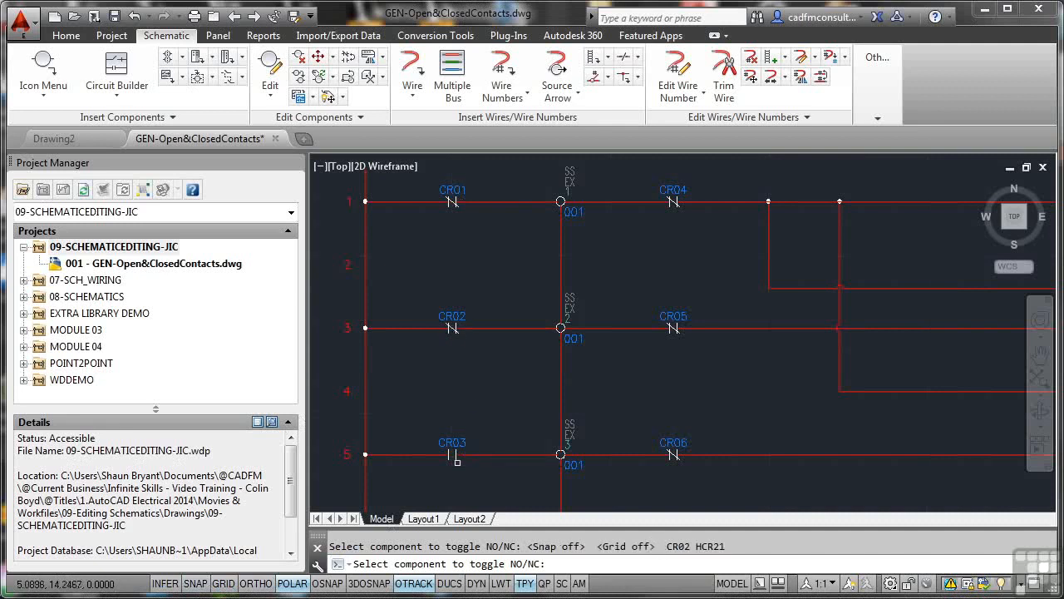
pyautogui.click(454, 455)
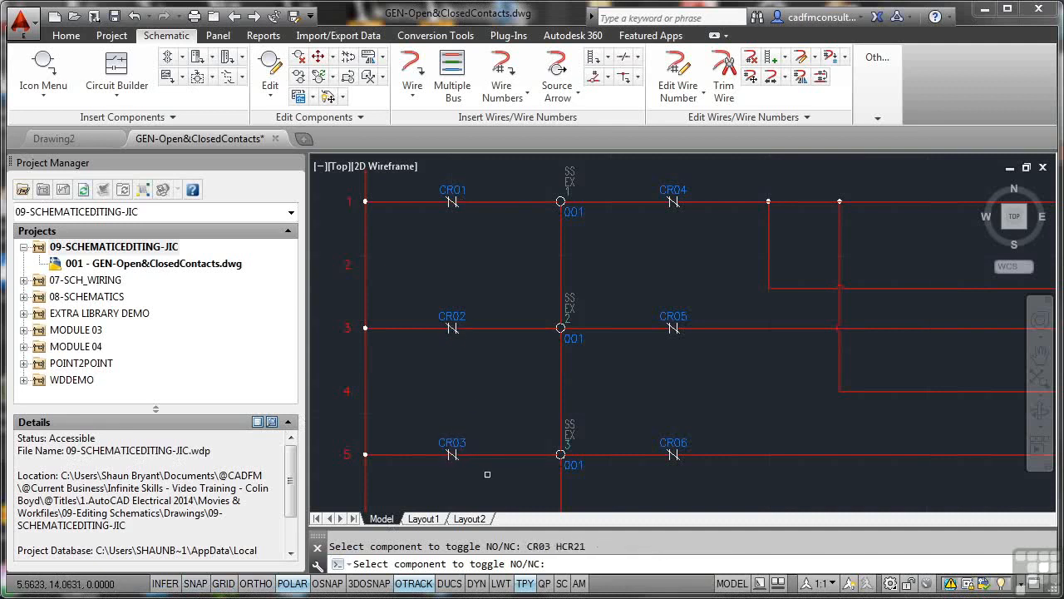
# Toggle contacts CR04, CR05 and CR06 to normally open and end the toggle command.
pyautogui.click(674, 203)
pyautogui.click(673, 328)
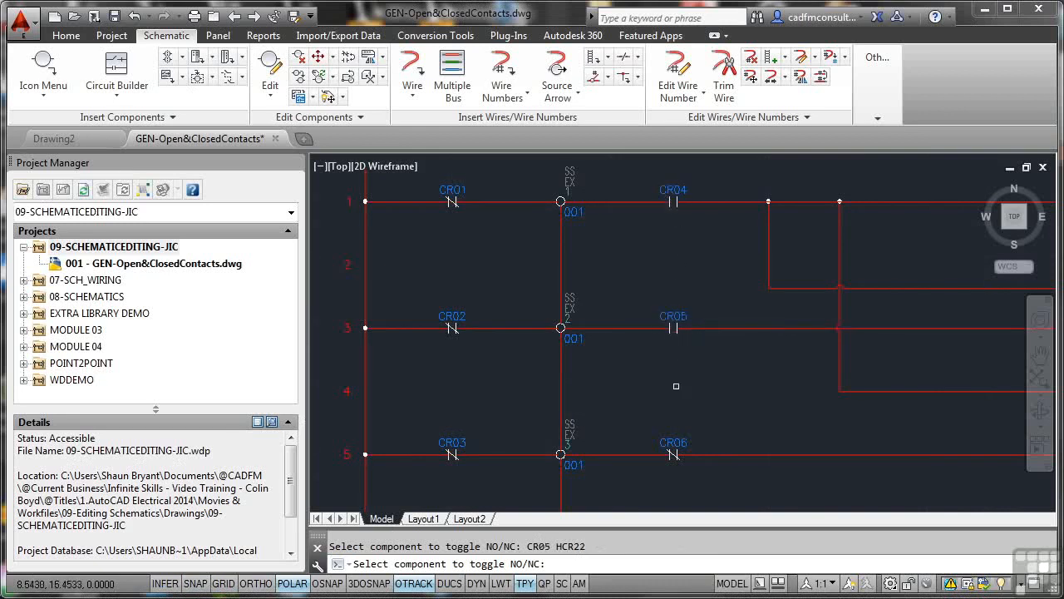
pyautogui.click(673, 455)
pyautogui.press('Escape')
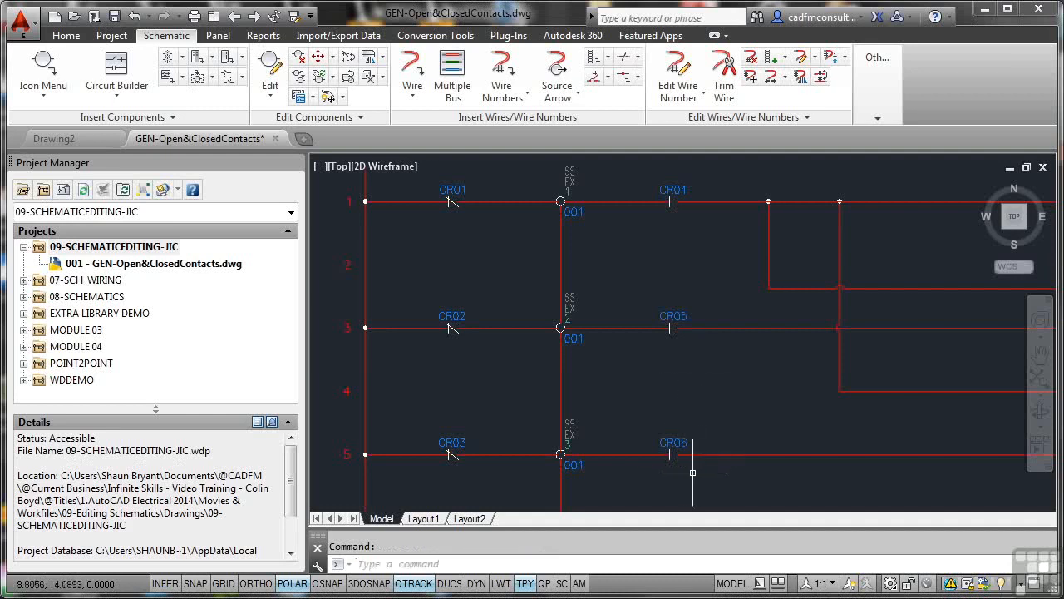
# Review the component editing commands offered for contact CR06 on rung 5, then dismiss them and clear the selection.
pyautogui.click(674, 459)
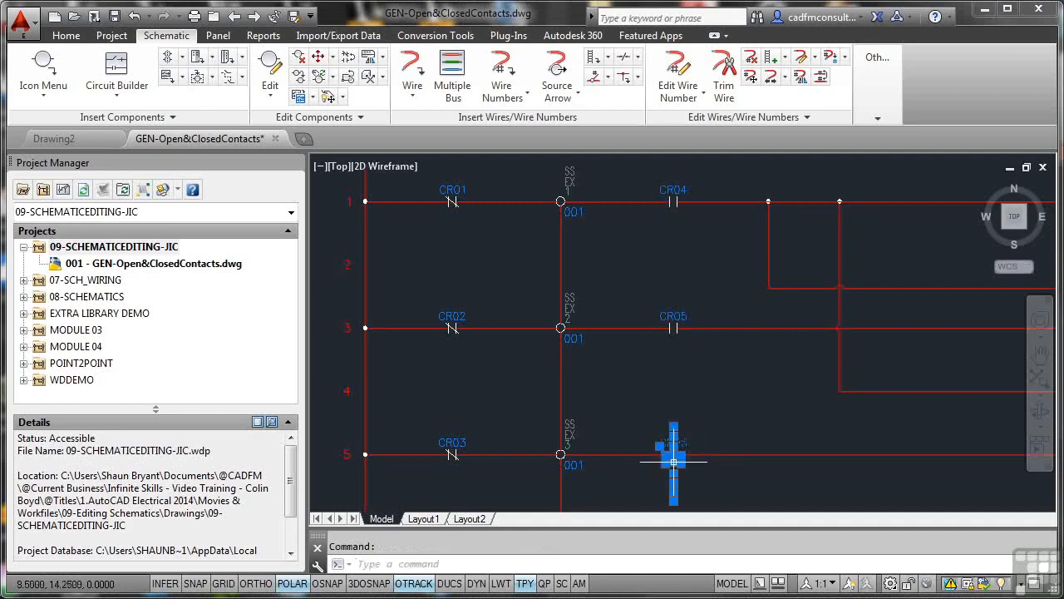
pyautogui.rightClick(676, 462)
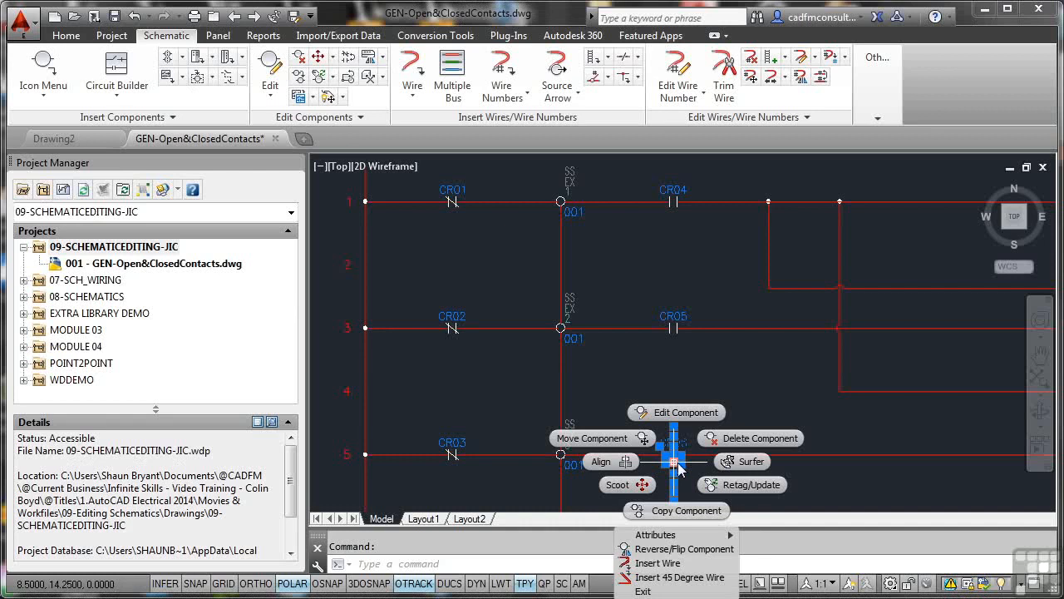
pyautogui.moveTo(691, 537)
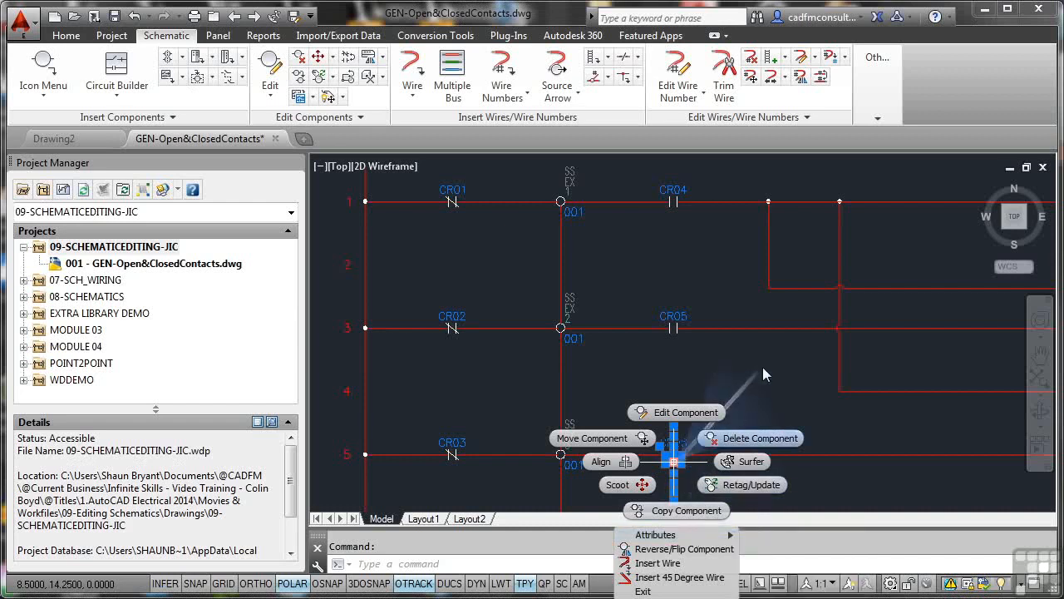
pyautogui.press('Escape')
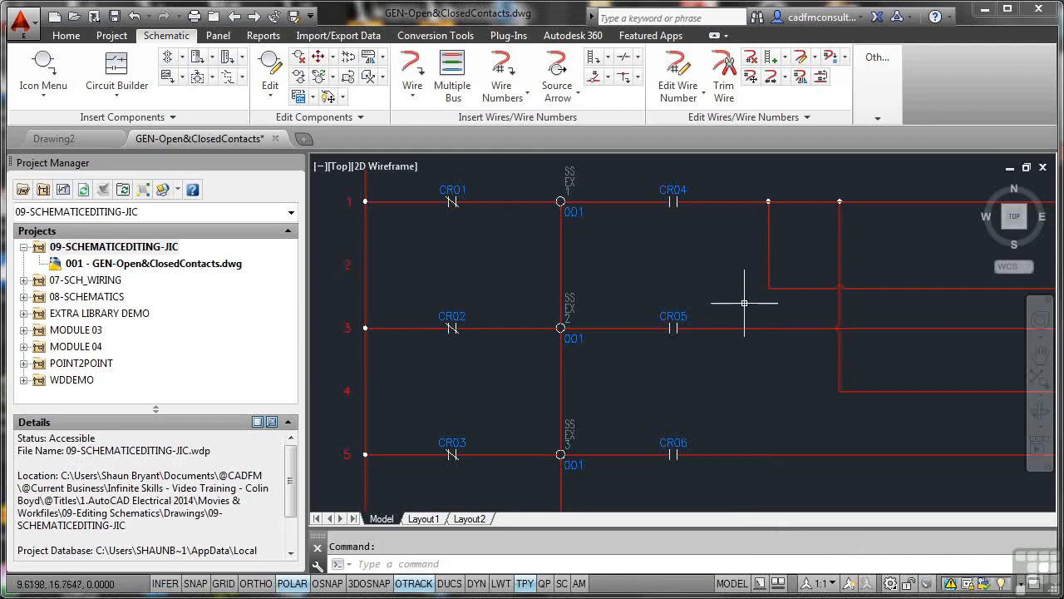
# Inspect contact CR04's component properties and its miscellaneous attributes, then cancel out of both without changes.
pyautogui.moveTo(740, 271); pyautogui.dragTo(732, 356, button='middle')
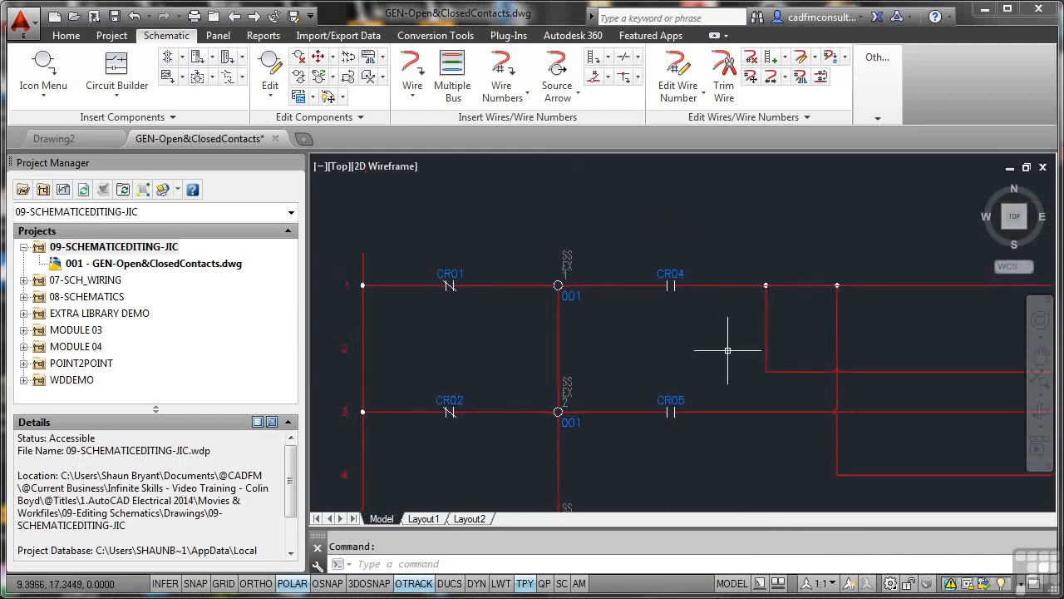
pyautogui.click(671, 293)
pyautogui.rightClick(671, 293)
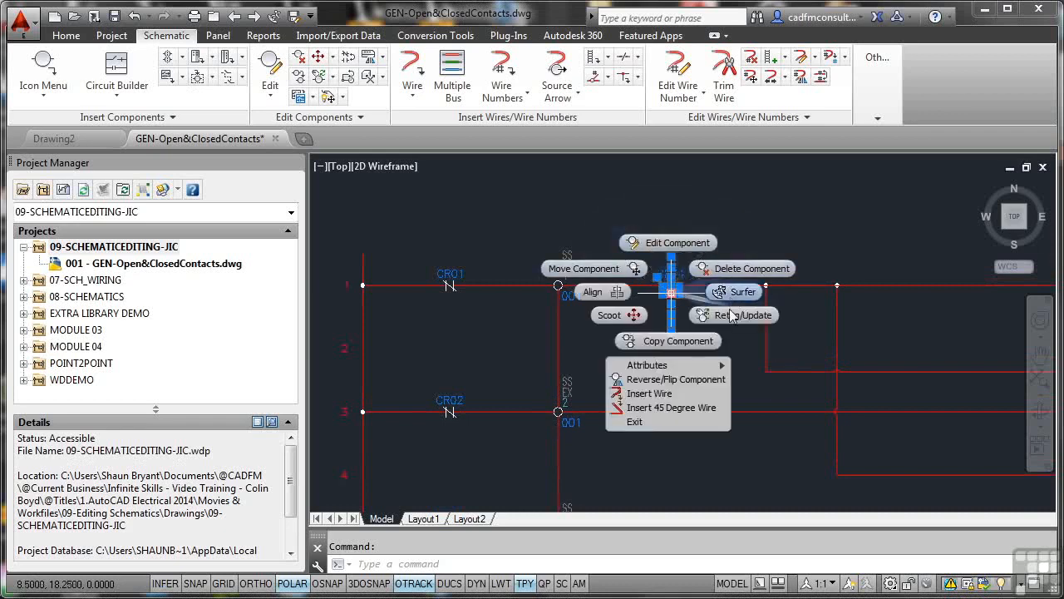
pyautogui.moveTo(703, 368)
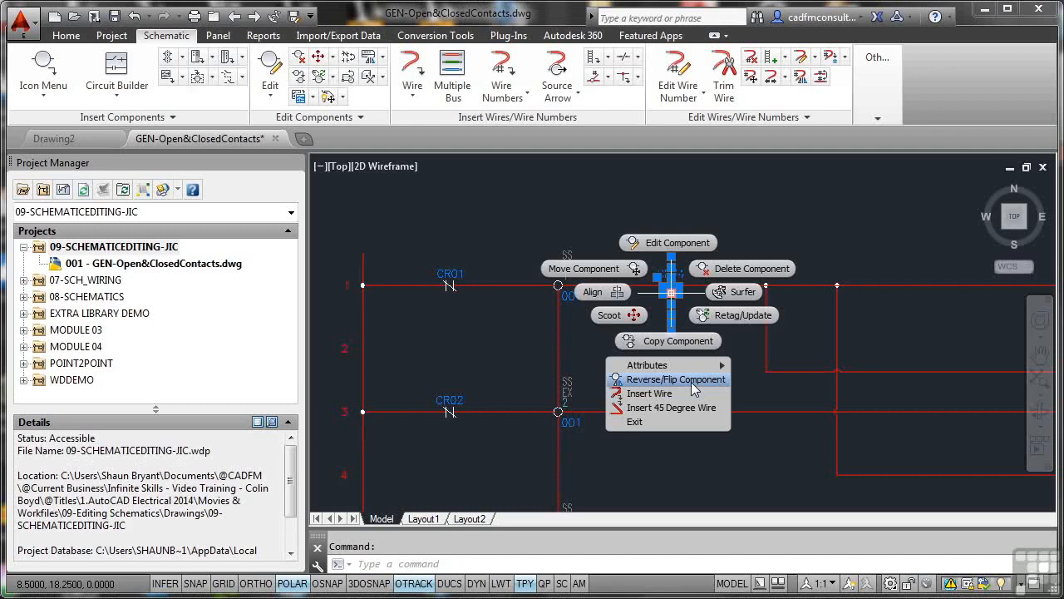
pyautogui.click(663, 243)
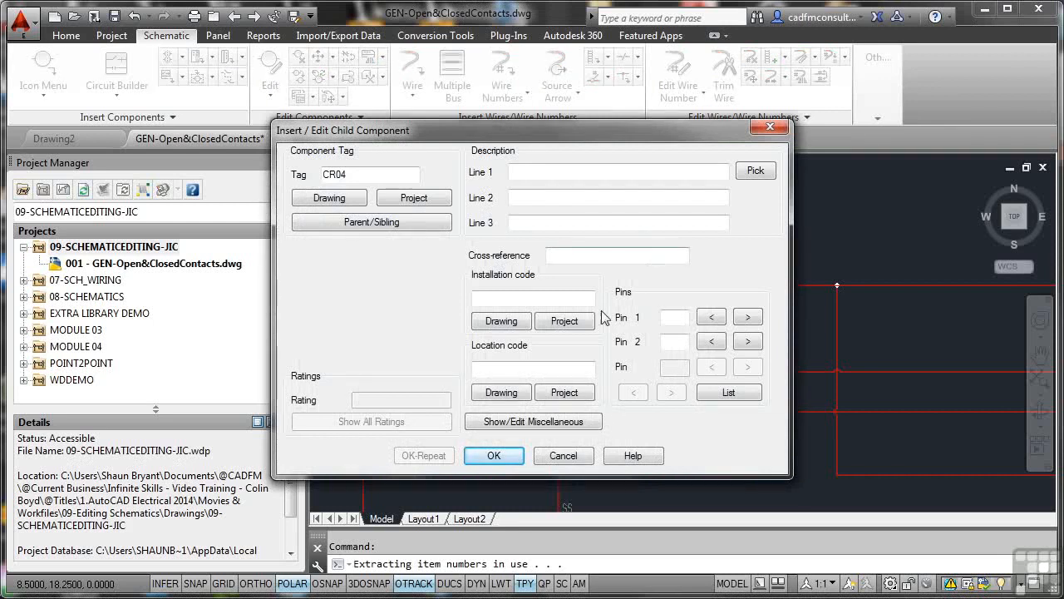
pyautogui.click(546, 422)
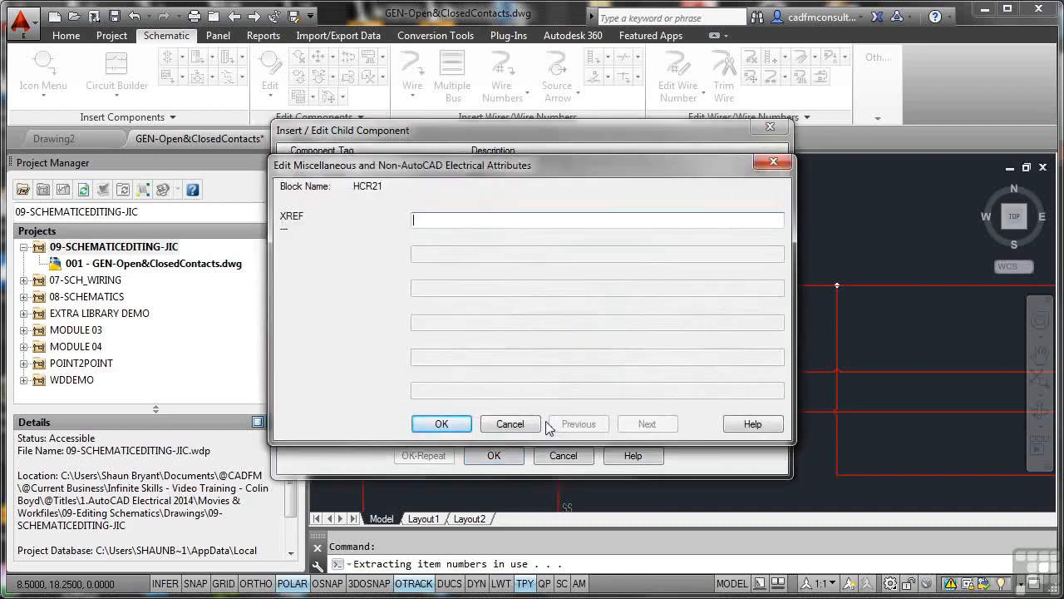
pyautogui.click(531, 424)
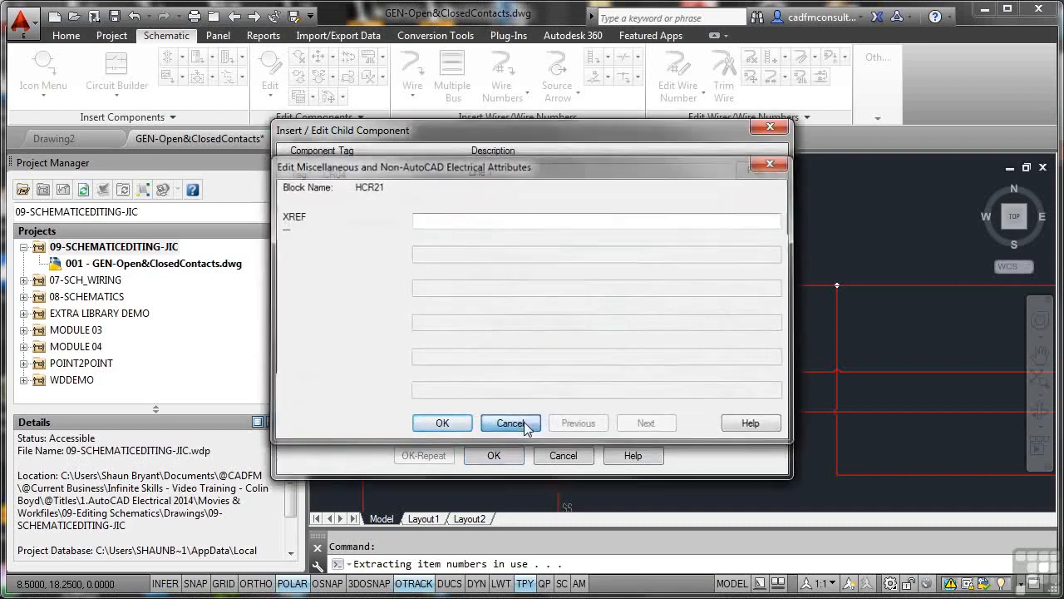
pyautogui.click(565, 457)
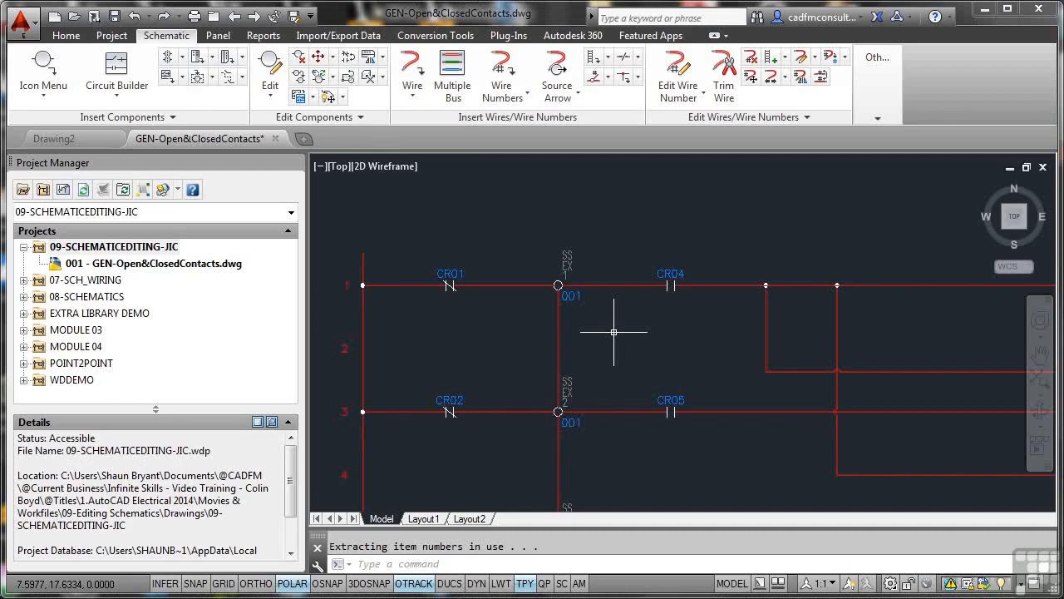
# Toggle contact CR04 on rung 1 to normally closed and back to normally open with Toggle NO/NC.
pyautogui.click(349, 63)
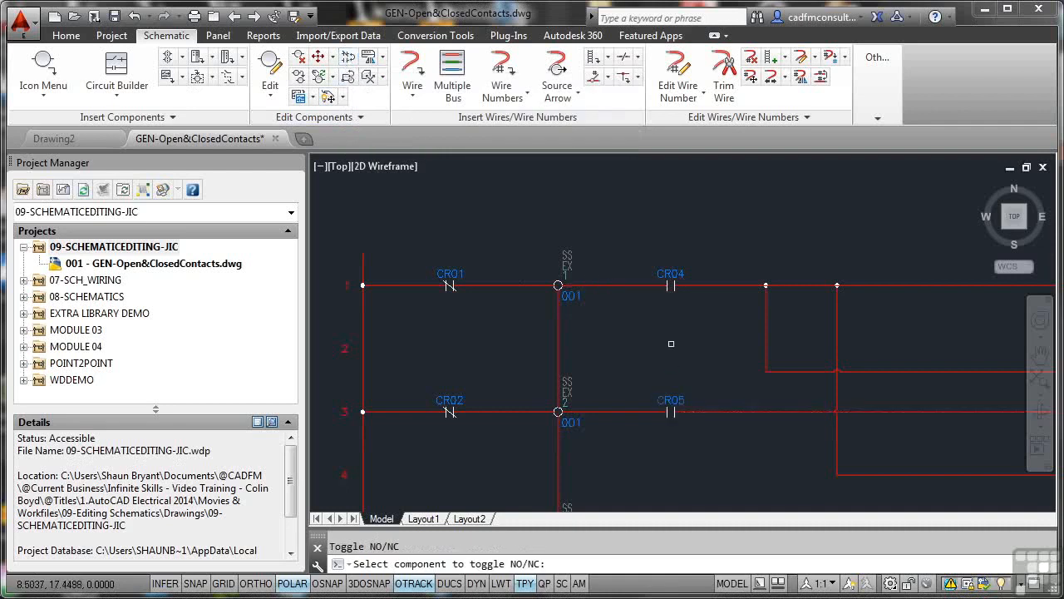
pyautogui.click(670, 285)
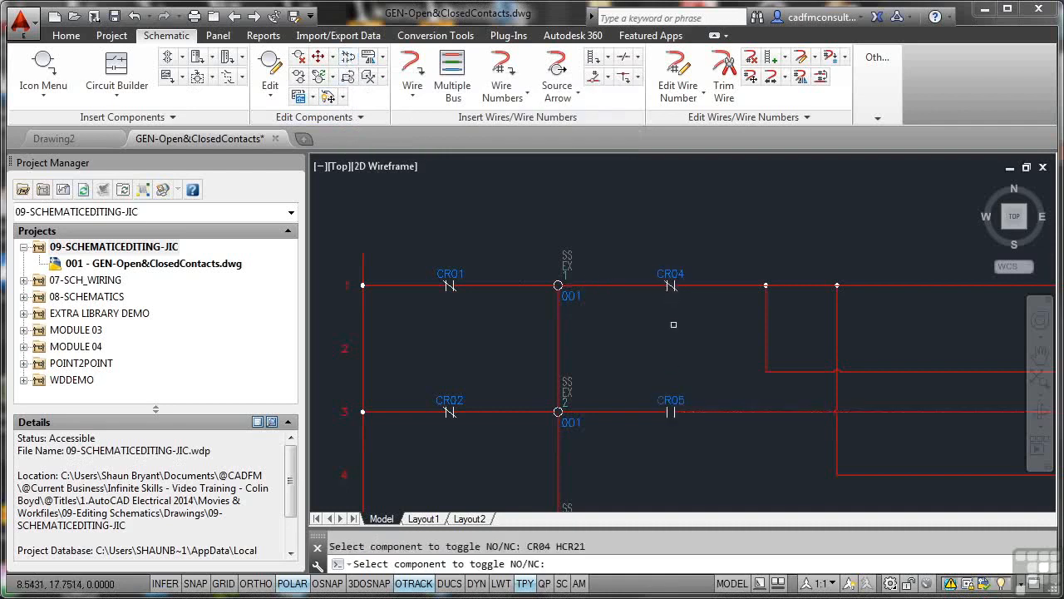
pyautogui.click(670, 285)
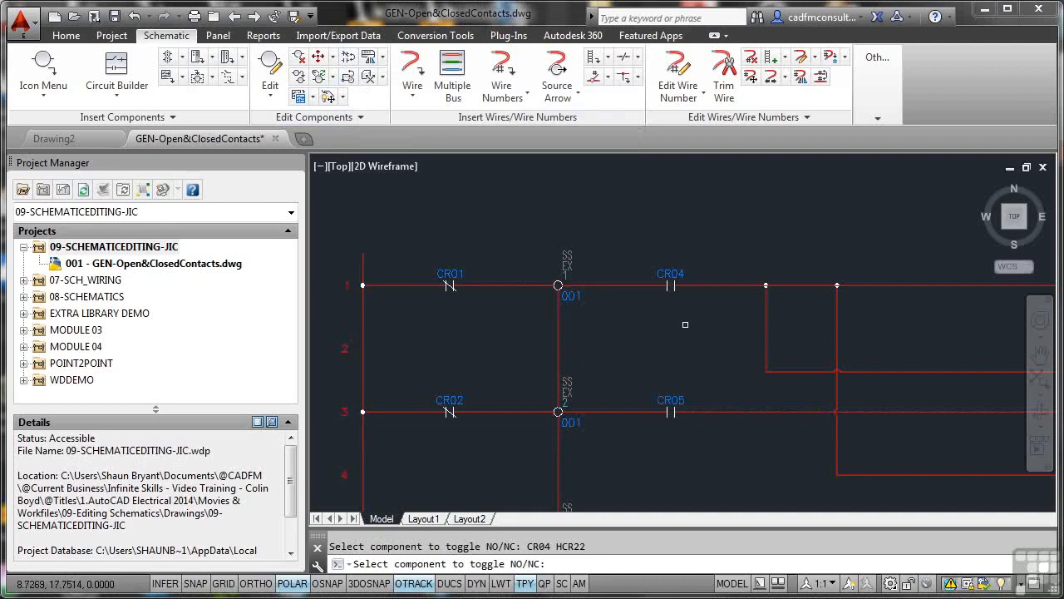